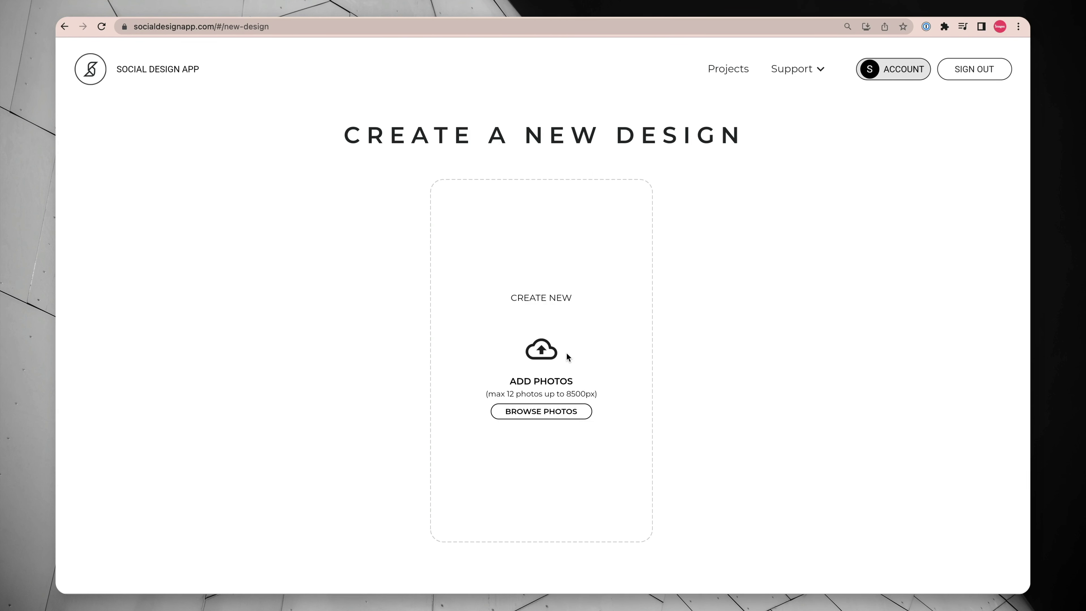
Import every photo from the Untitled Export folder into a new design, accepting the import-limit notice
{"action": "left_click", "coordinate": [553, 408]}
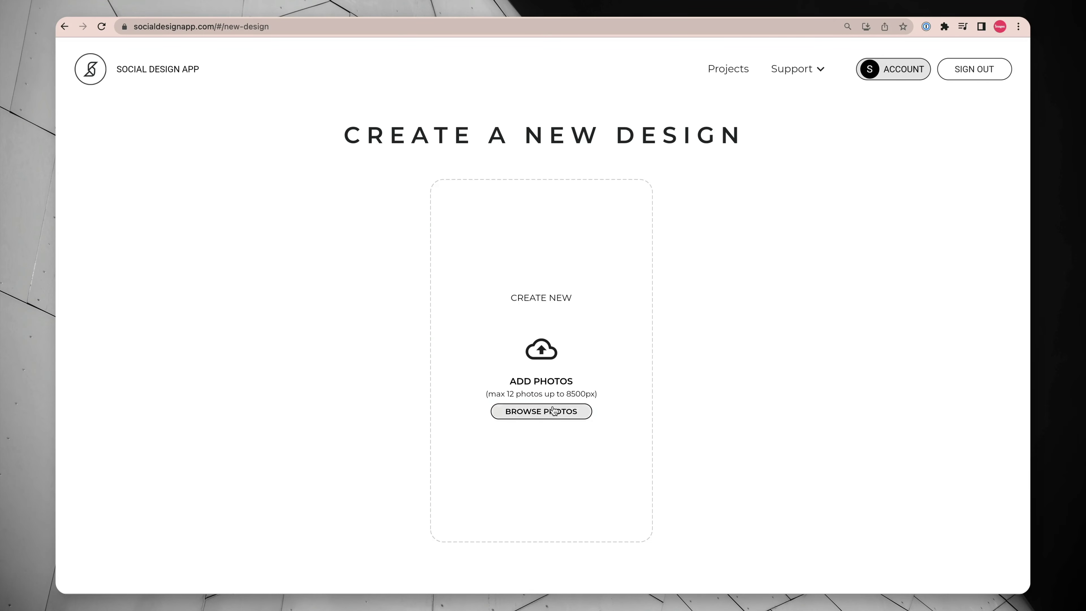
{"action": "key", "text": "super+a"}
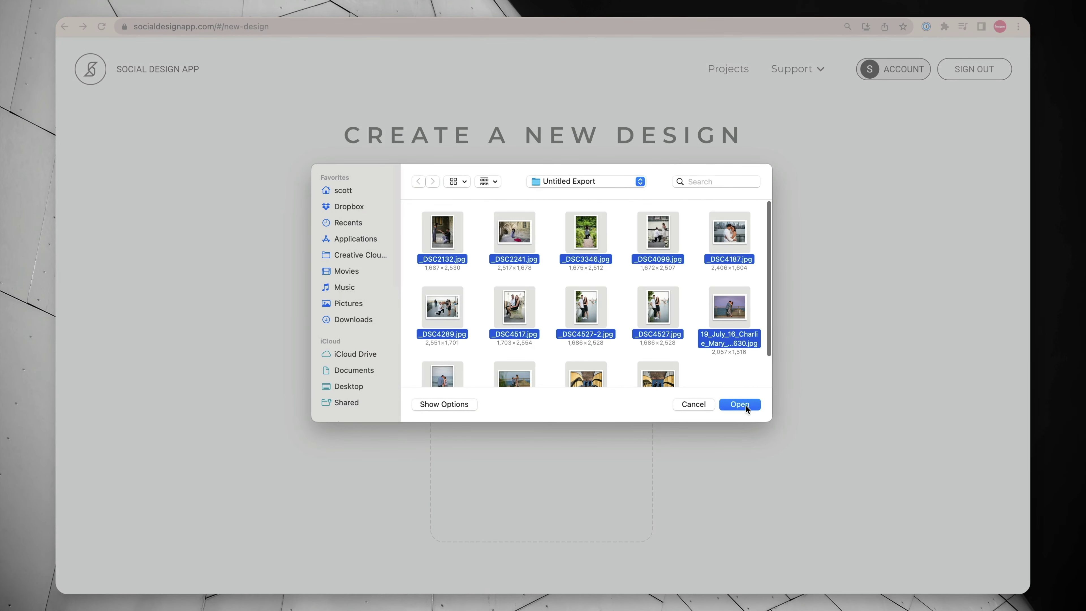
{"action": "left_click", "coordinate": [746, 402]}
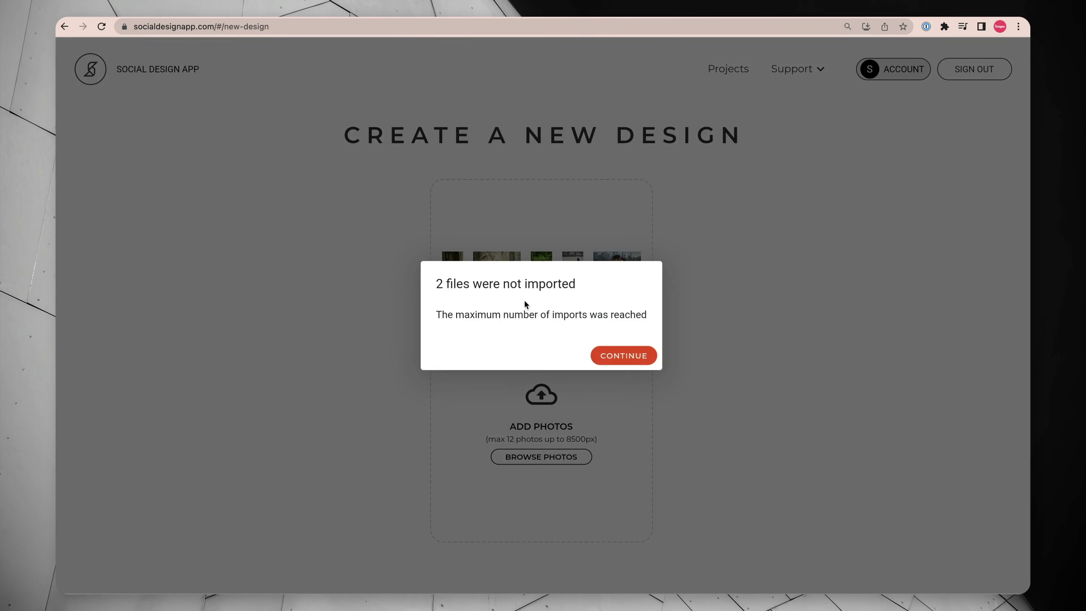
{"action": "left_click", "coordinate": [612, 357]}
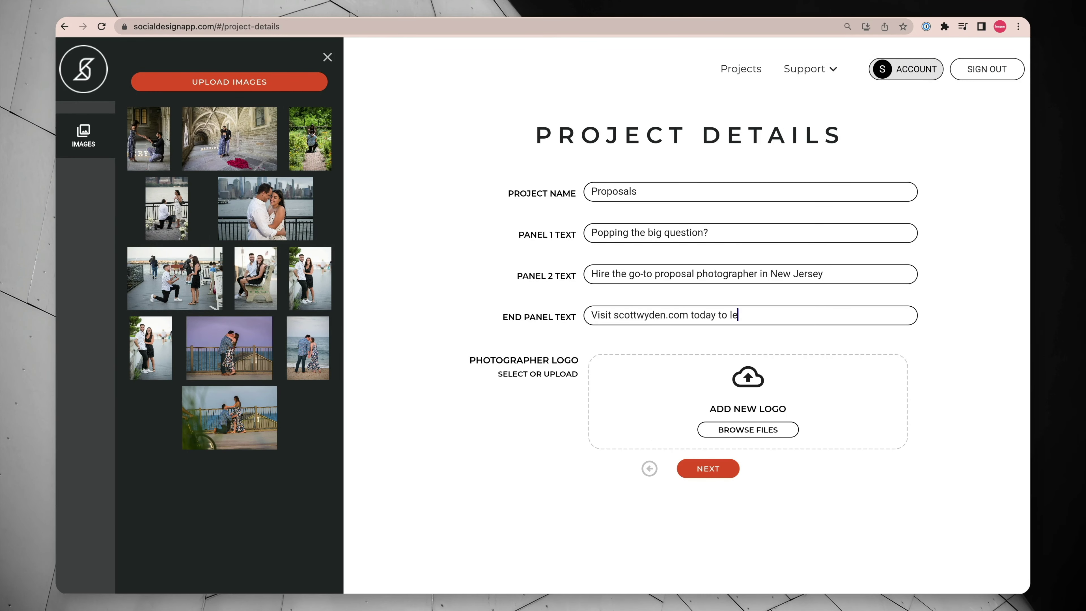
Finish the end-panel text ending 'learn more', attach a photographer logo file, and continue
{"action": "type", "text": "arn more"}
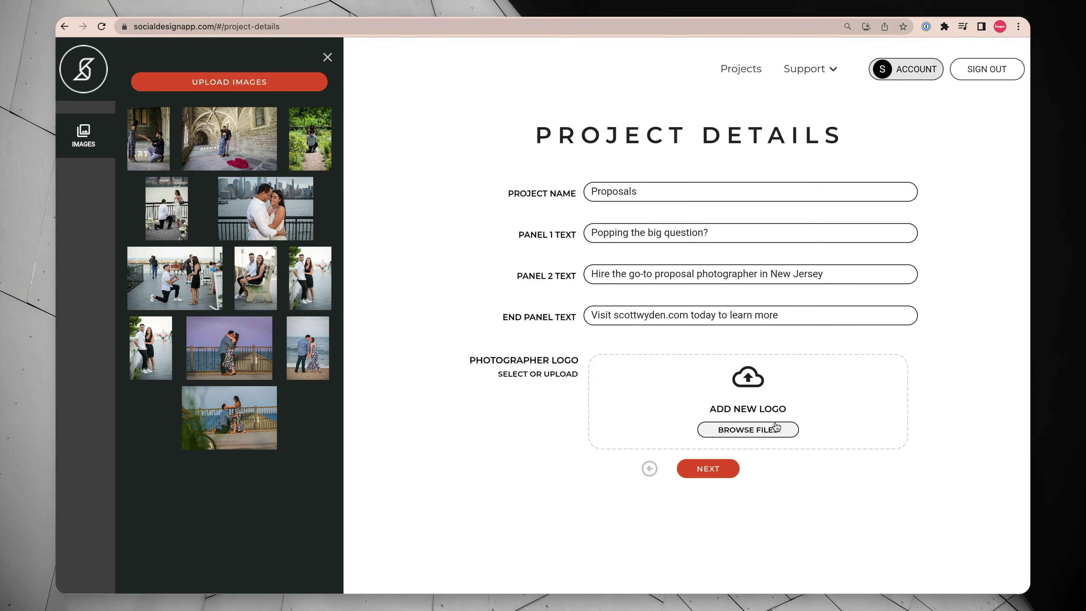
{"action": "left_click", "coordinate": [776, 428]}
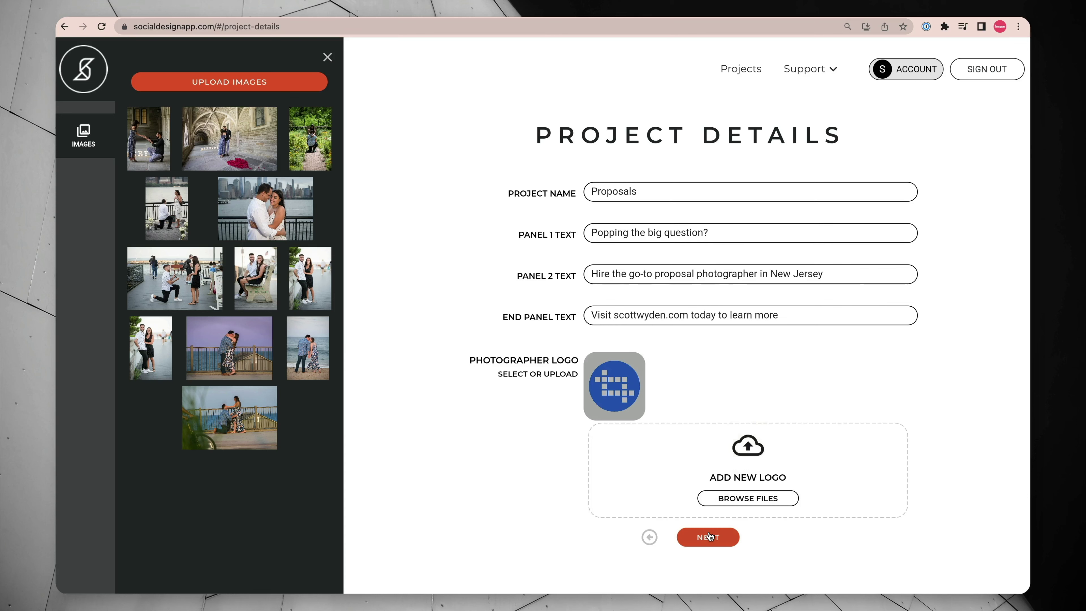
{"action": "left_click", "coordinate": [709, 537]}
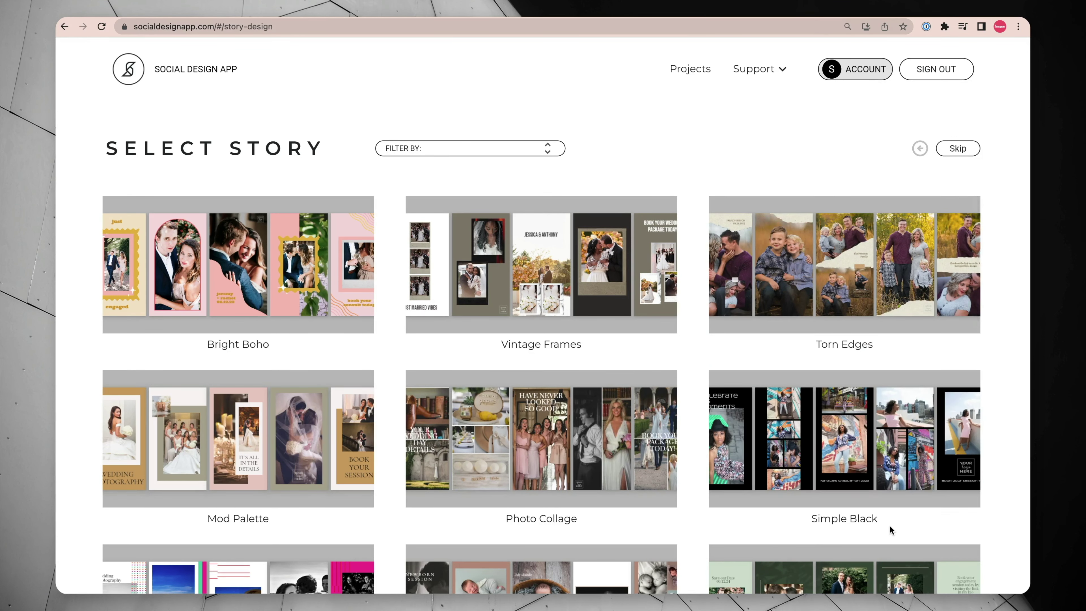
Choose the Modern Farmhouse design from the Select Story gallery
{"action": "scroll", "coordinate": [889, 525], "scroll_direction": "down", "scroll_amount": 6}
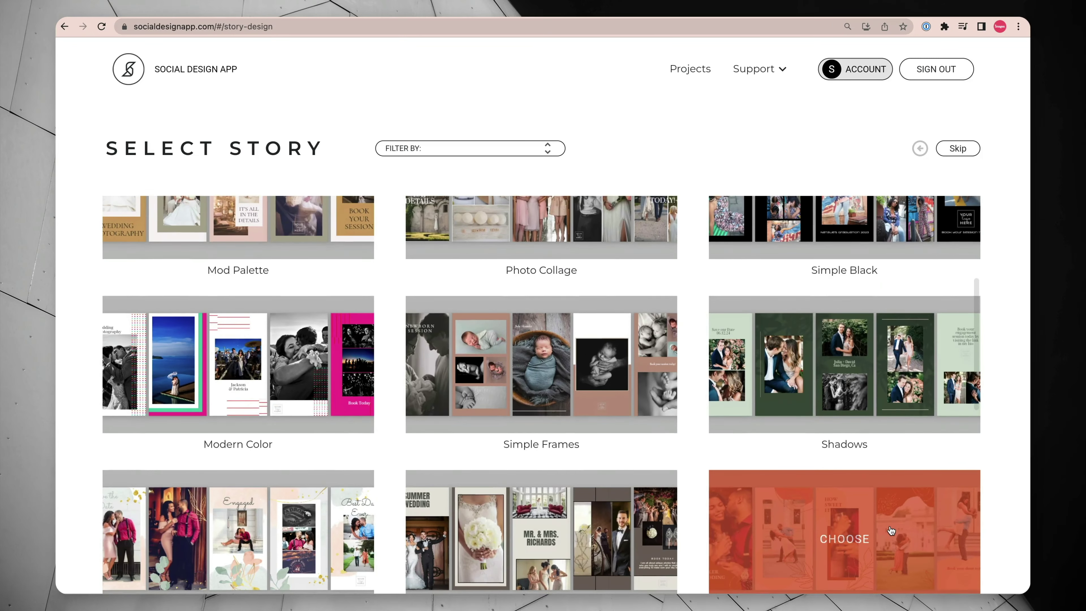
{"action": "scroll", "coordinate": [891, 531], "scroll_direction": "down", "scroll_amount": 3}
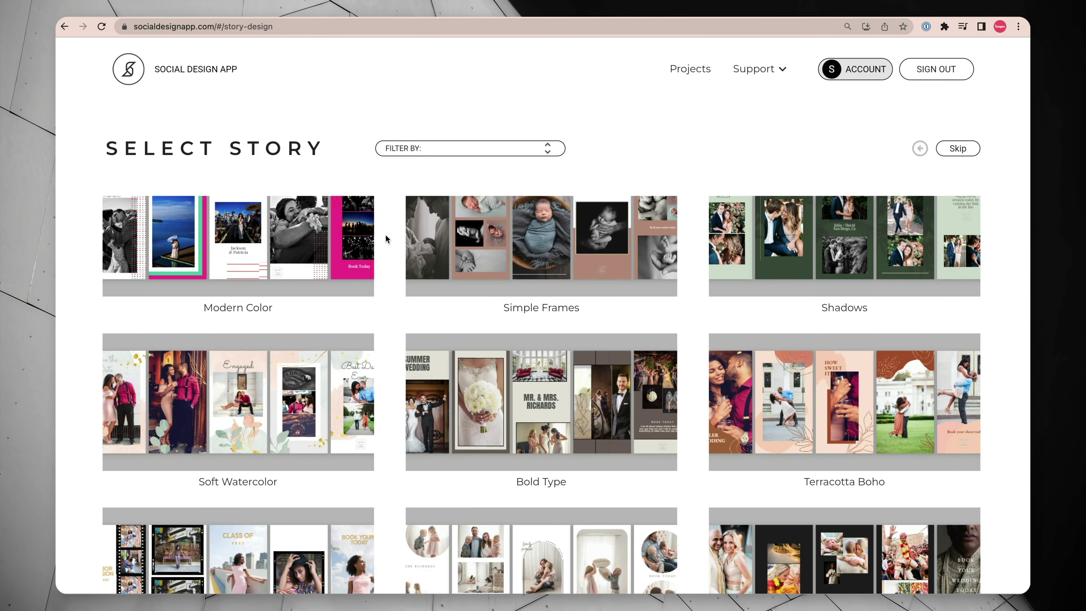
{"action": "scroll", "coordinate": [385, 238], "scroll_direction": "down", "scroll_amount": 3}
{"action": "scroll", "coordinate": [386, 238], "scroll_direction": "down", "scroll_amount": 2}
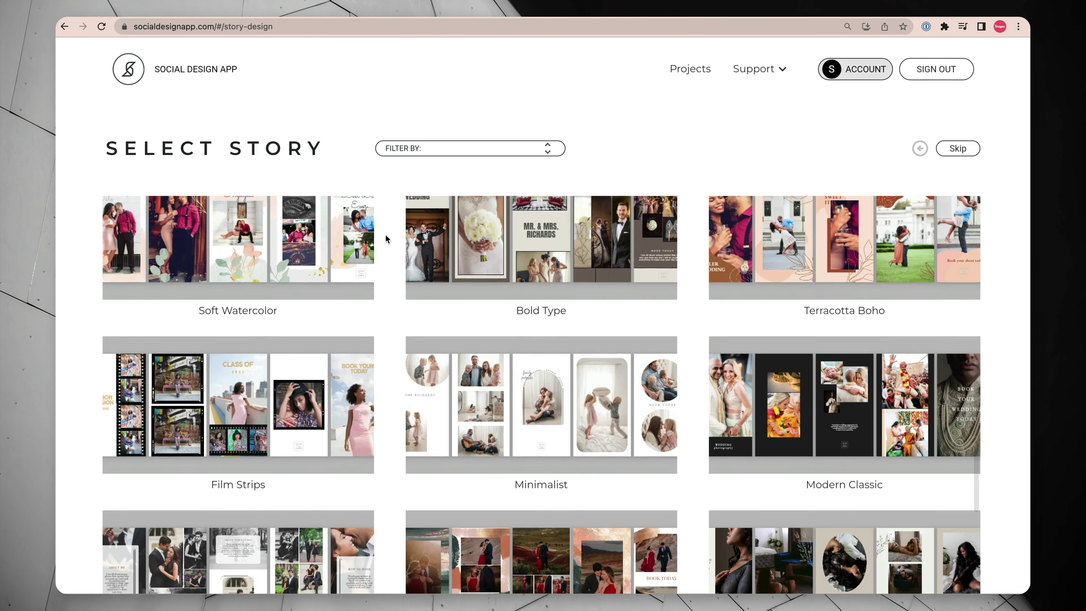
{"action": "scroll", "coordinate": [386, 238], "scroll_direction": "down", "scroll_amount": 2}
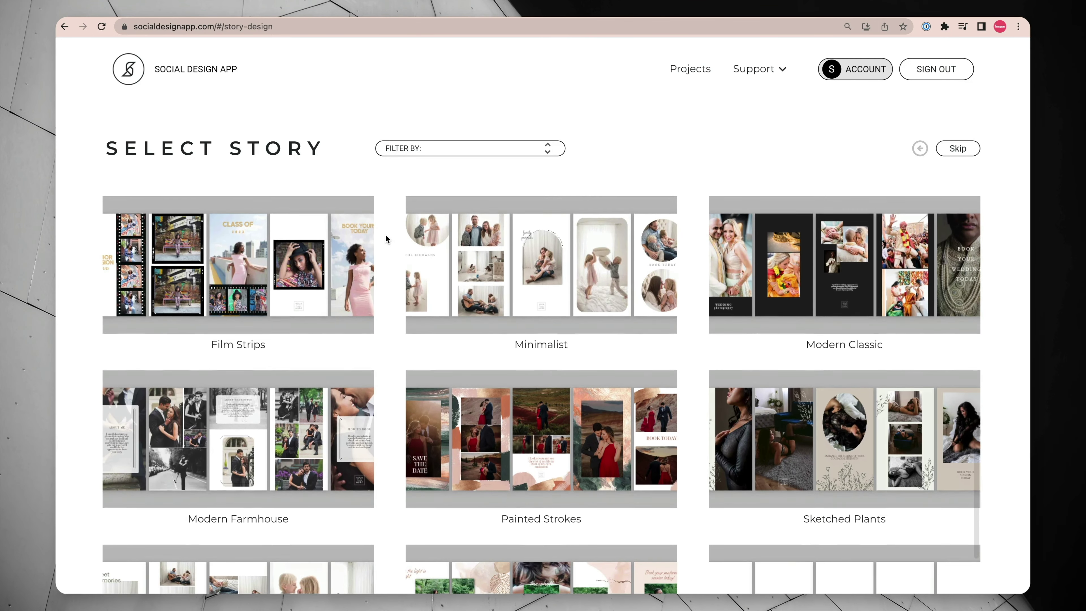
{"action": "mouse_move", "coordinate": [341, 446]}
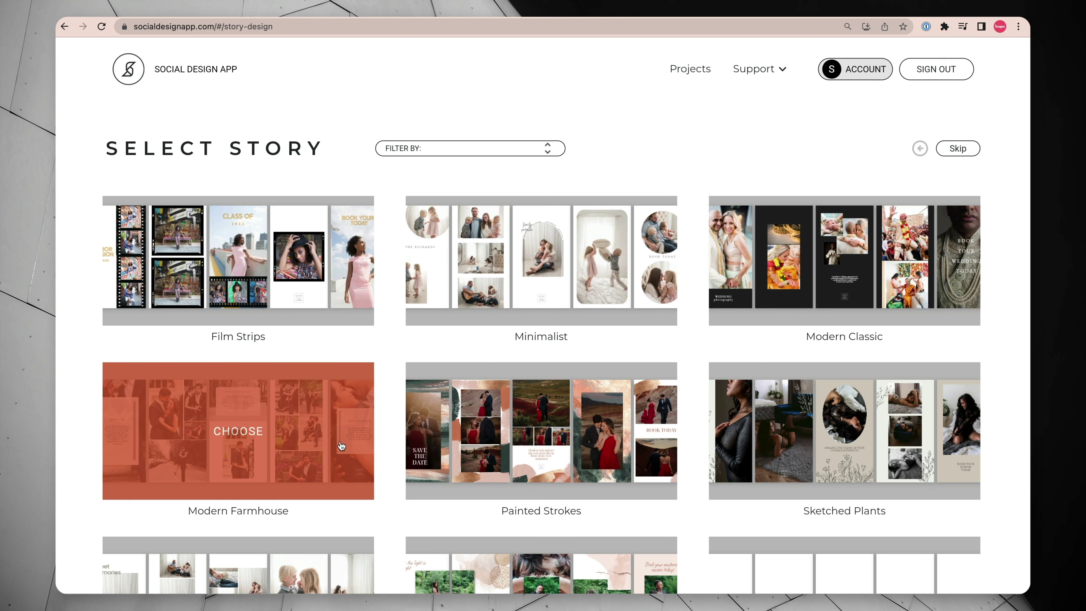
{"action": "left_click", "coordinate": [247, 436]}
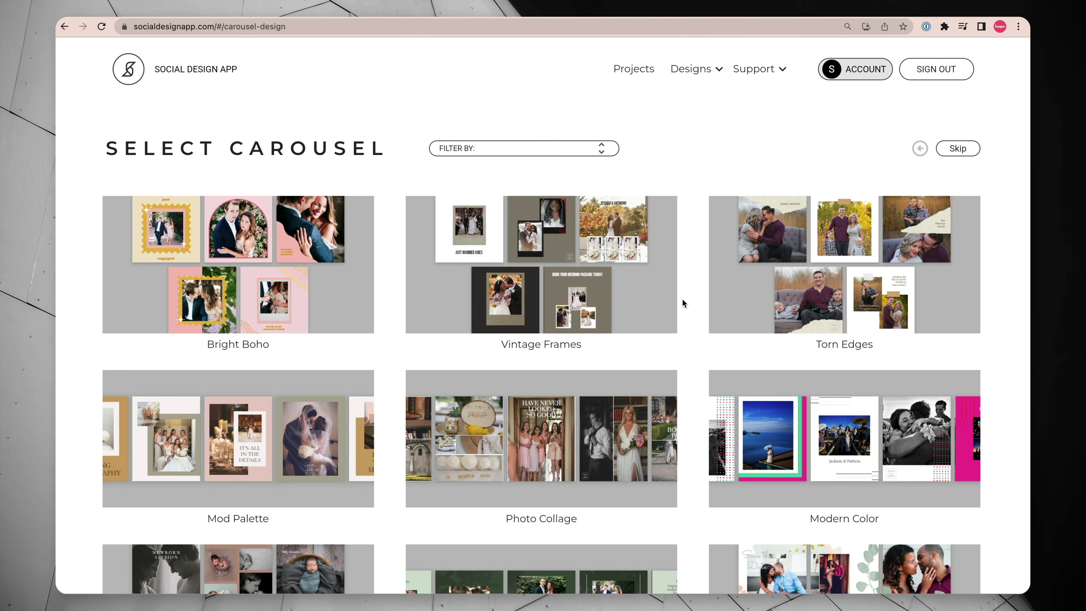
Choose the Modern Farmhouse carousel from the Select Carousel gallery and dismiss the upload notice
{"action": "scroll", "coordinate": [687, 377], "scroll_direction": "down", "scroll_amount": 10}
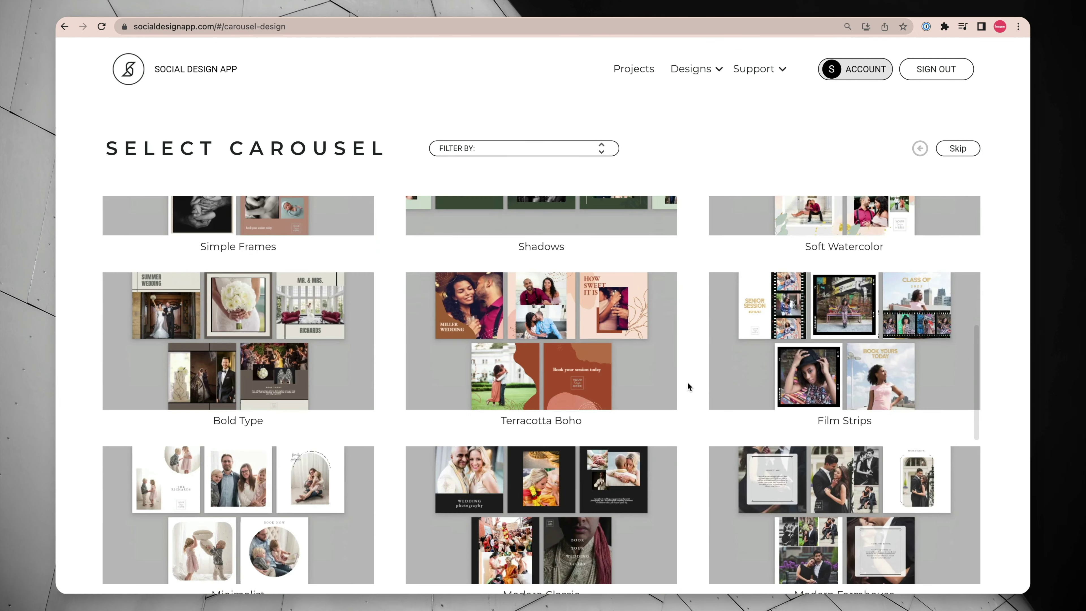
{"action": "scroll", "coordinate": [687, 382], "scroll_direction": "down", "scroll_amount": 4}
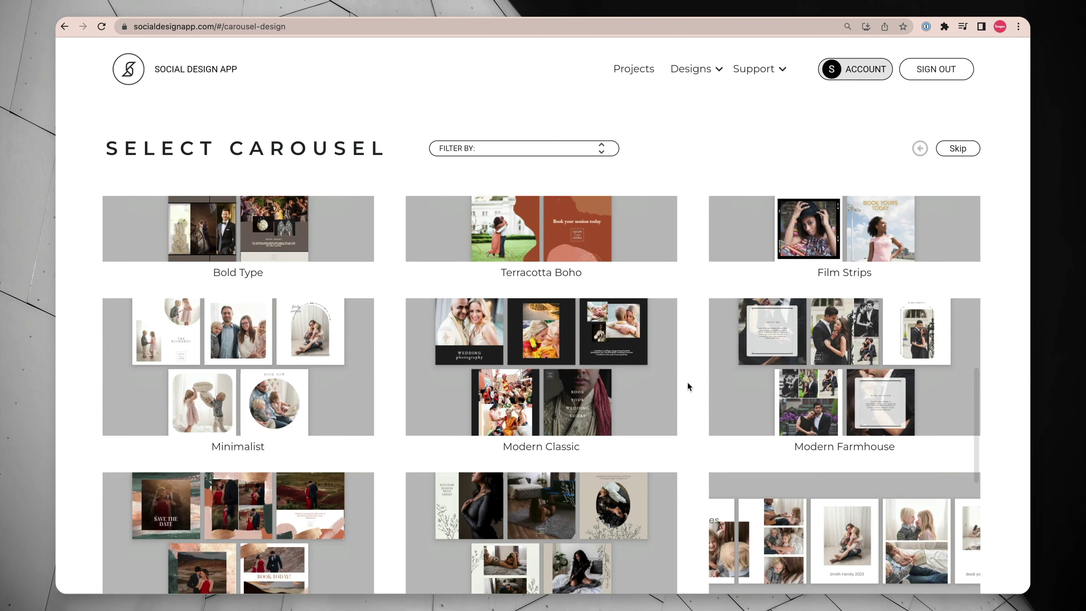
{"action": "scroll", "coordinate": [687, 383], "scroll_direction": "down", "scroll_amount": 3}
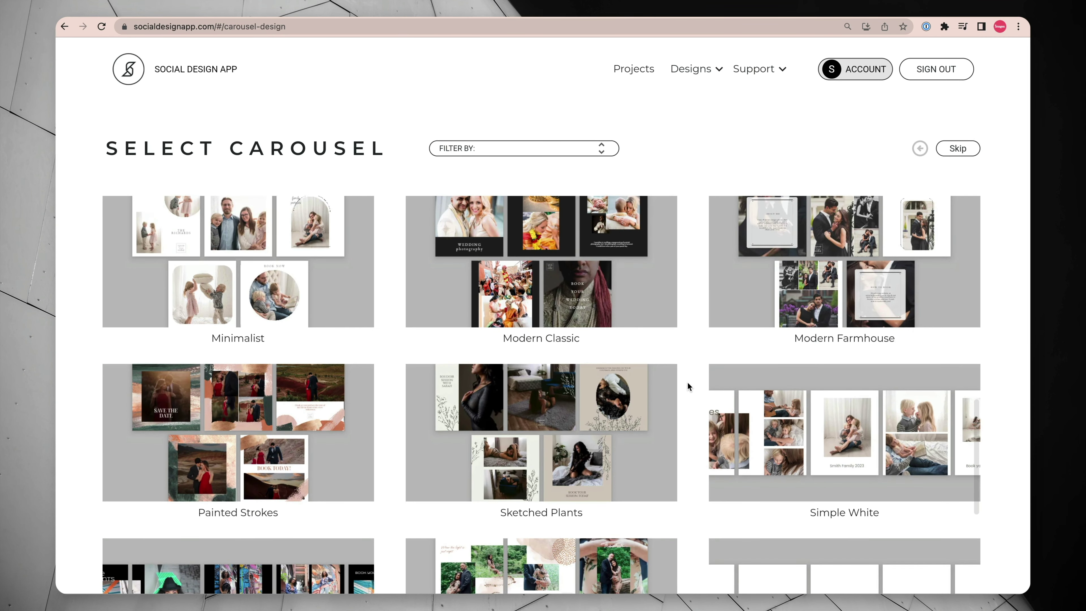
{"action": "scroll", "coordinate": [687, 383], "scroll_direction": "down", "scroll_amount": 3}
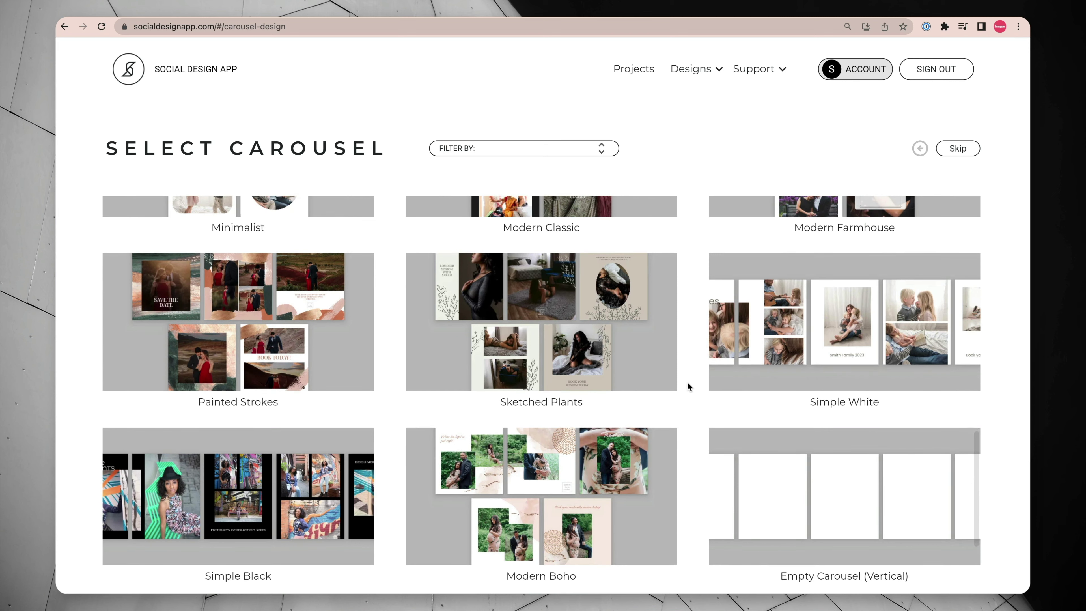
{"action": "scroll", "coordinate": [687, 383], "scroll_direction": "down", "scroll_amount": 4}
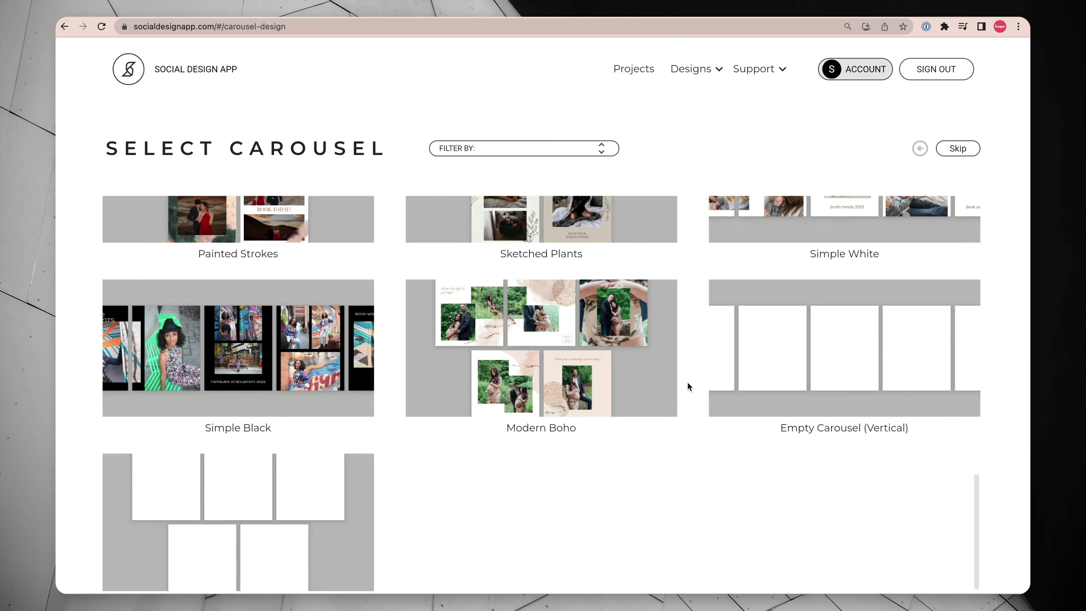
{"action": "scroll", "coordinate": [687, 382], "scroll_direction": "up", "scroll_amount": 10}
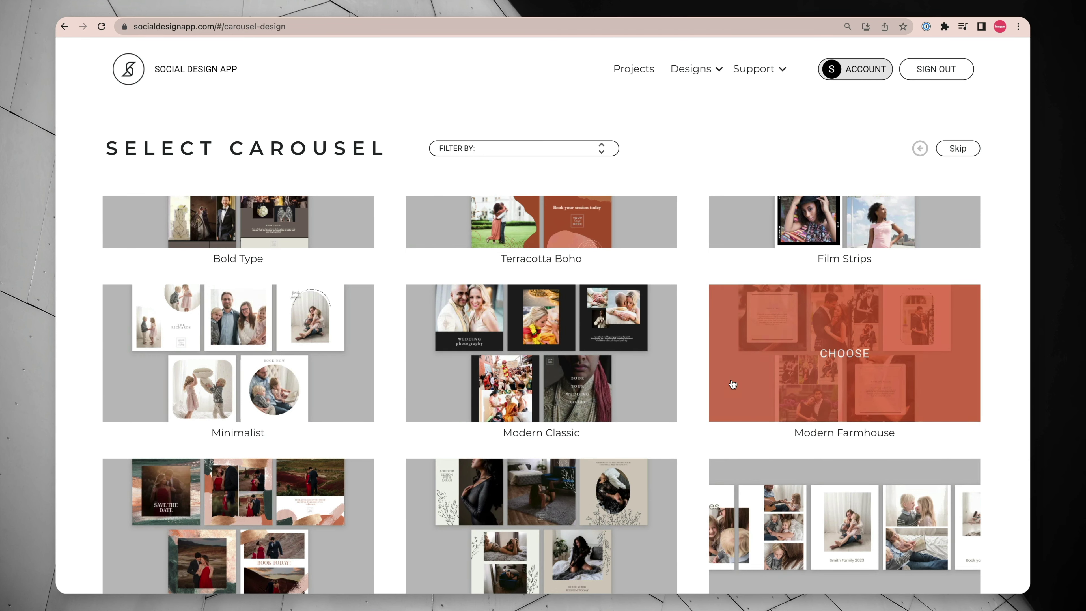
{"action": "left_click", "coordinate": [732, 383]}
{"action": "left_click", "coordinate": [650, 378]}
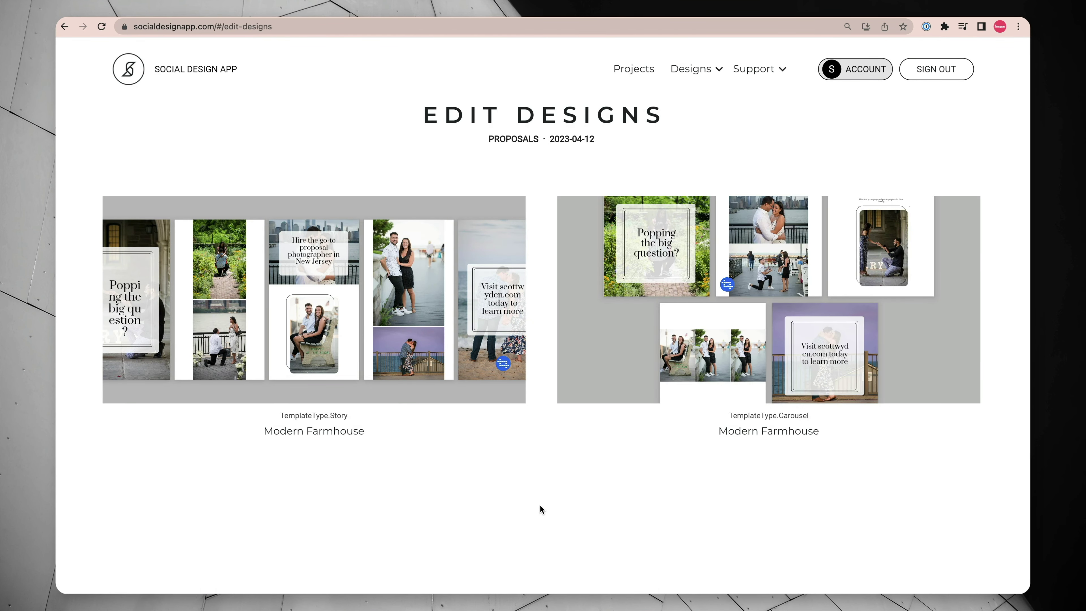
Edit the Modern Farmhouse story and select its 'Popping the big question?' heading
{"action": "left_click", "coordinate": [335, 333]}
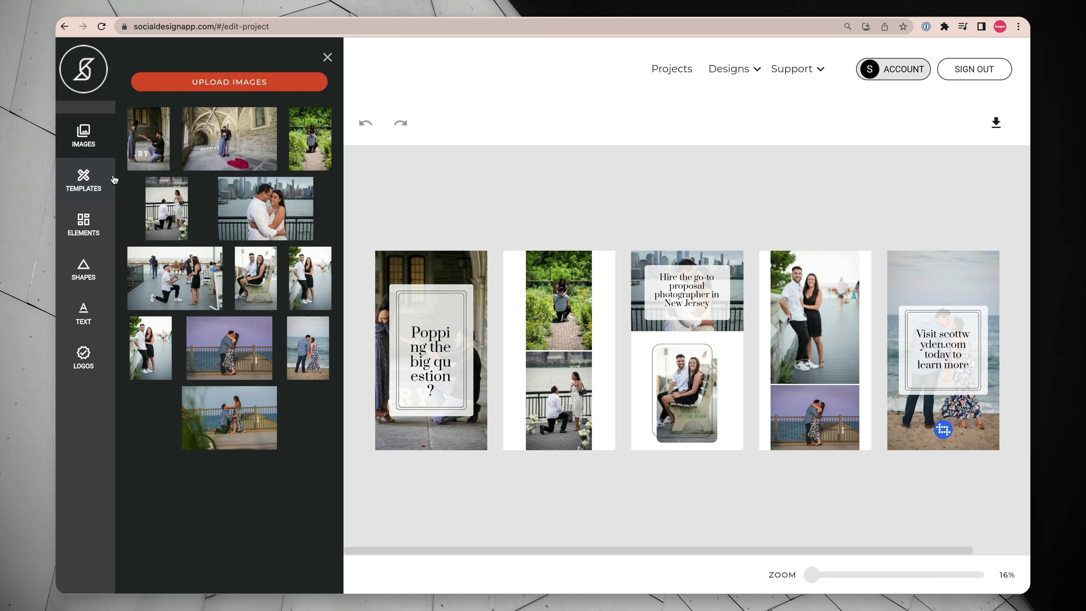
{"action": "left_click", "coordinate": [426, 360]}
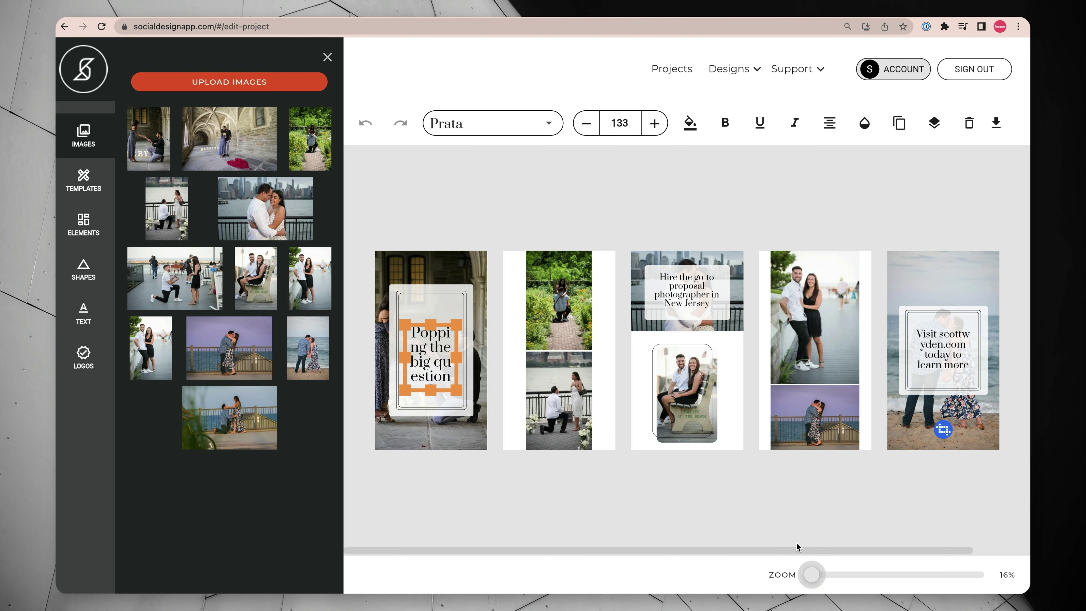
Zoom in and set the 'Popping the big question?' heading font size to 100
{"action": "left_click", "coordinate": [780, 530]}
{"action": "left_click_drag", "start_coordinate": [810, 575], "coordinate": [838, 574]}
{"action": "left_click", "coordinate": [502, 364]}
{"action": "left_click", "coordinate": [503, 364]}
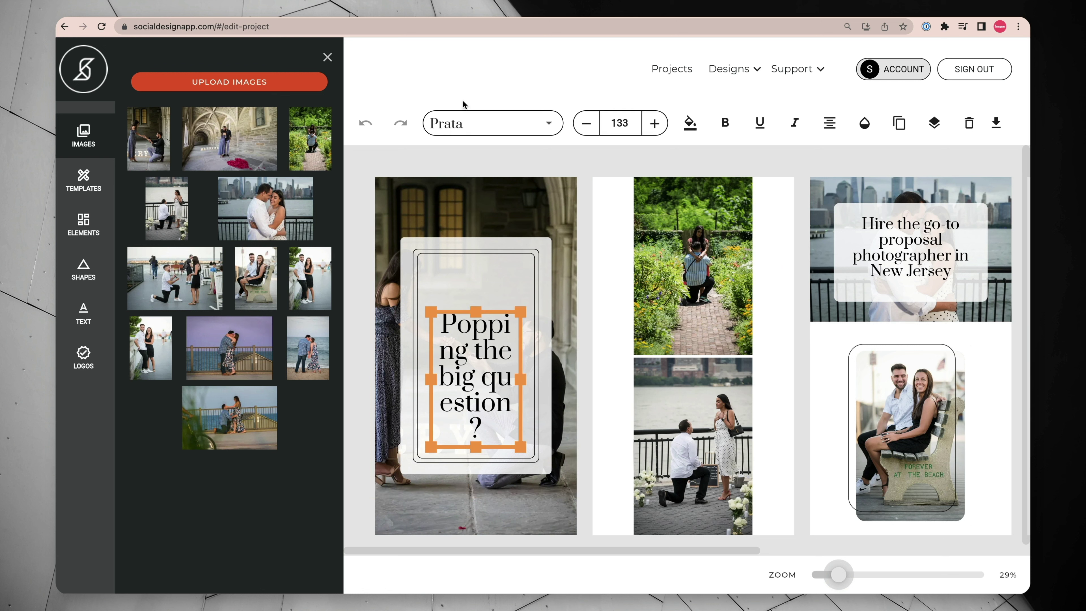
{"action": "left_click", "coordinate": [591, 124]}
{"action": "left_click", "coordinate": [590, 123]}
{"action": "left_click", "coordinate": [590, 124]}
{"action": "left_click", "coordinate": [590, 123]}
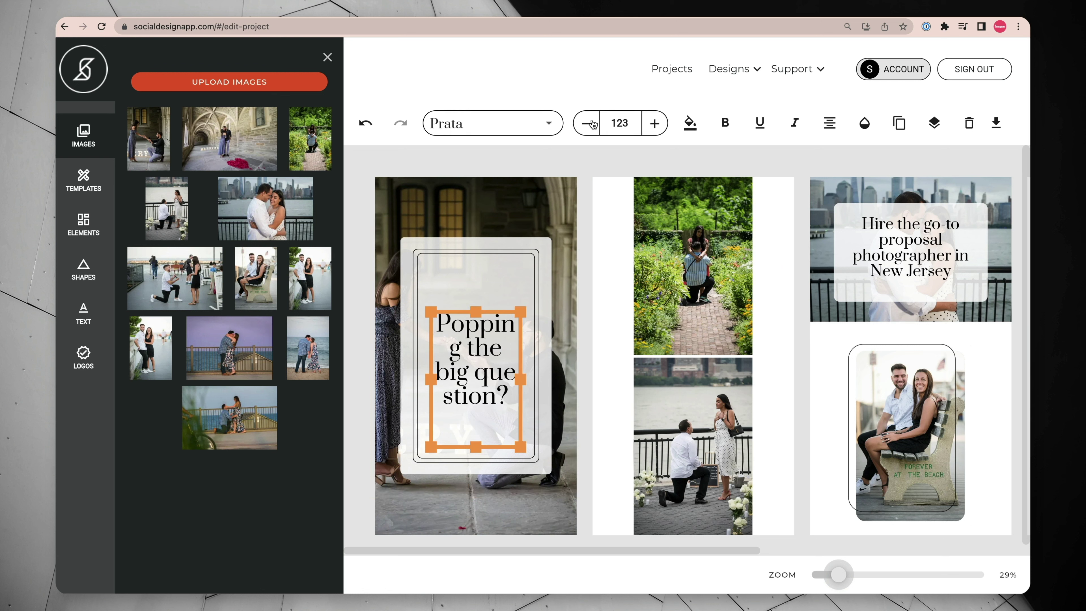
{"action": "left_click", "coordinate": [591, 124]}
{"action": "double_click", "coordinate": [619, 123]}
{"action": "type", "text": "80"}
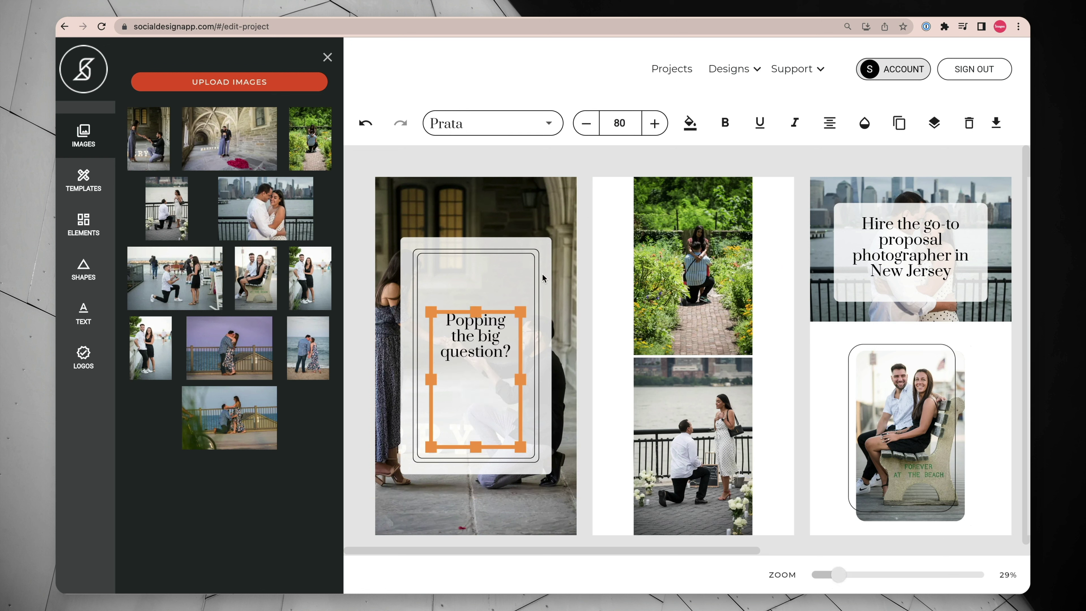
{"action": "left_click", "coordinate": [583, 301]}
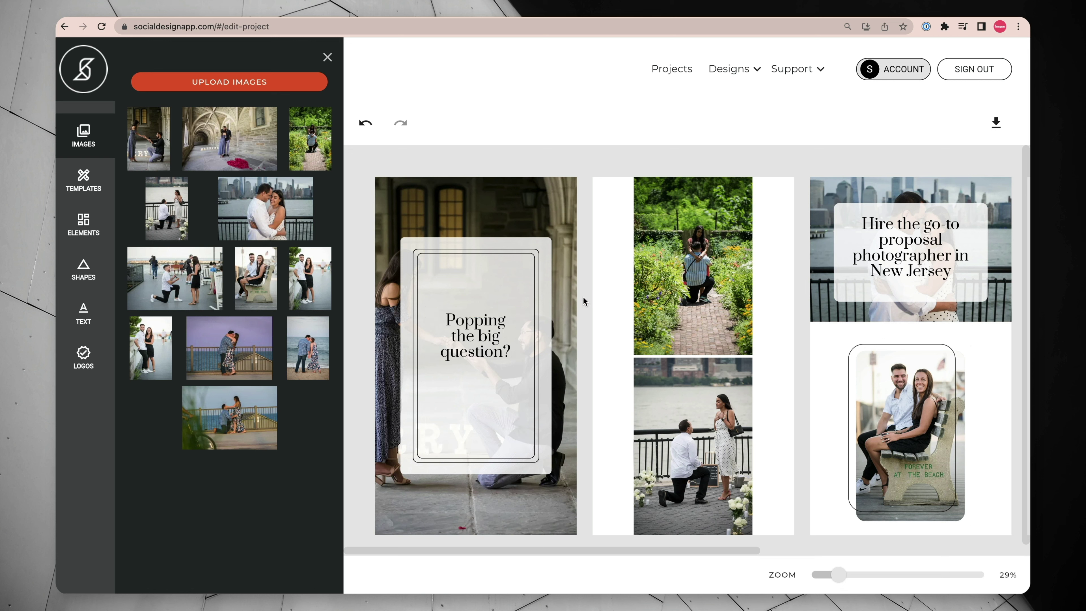
{"action": "left_click", "coordinate": [477, 338]}
{"action": "double_click", "coordinate": [628, 123]}
{"action": "type", "text": "100"}
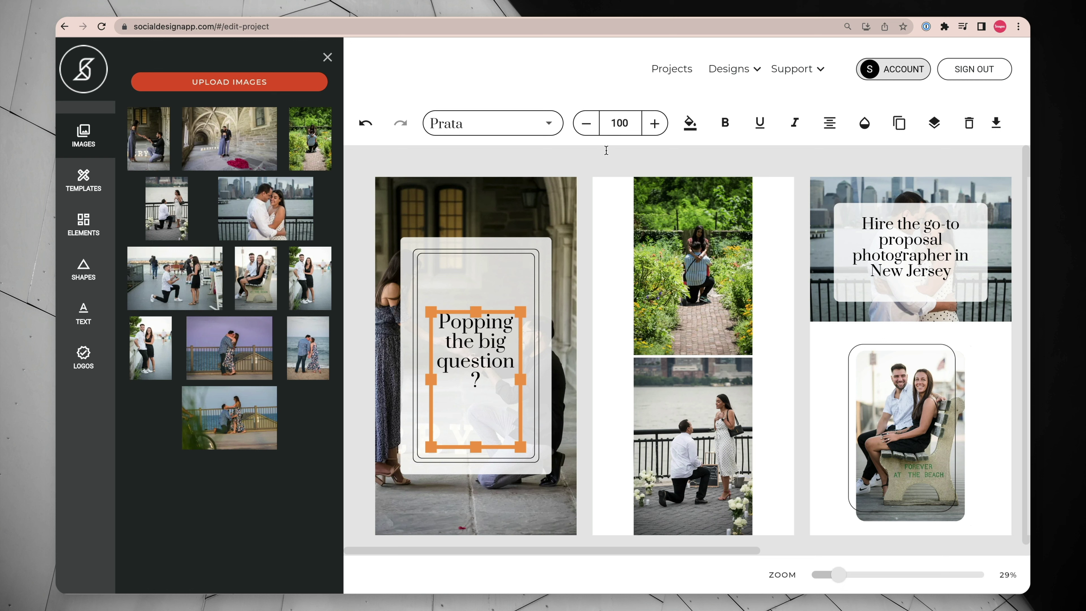
Remove the space before '?', reduce the heading to 94, and move it slightly lower
{"action": "double_click", "coordinate": [479, 340]}
{"action": "left_click", "coordinate": [479, 368]}
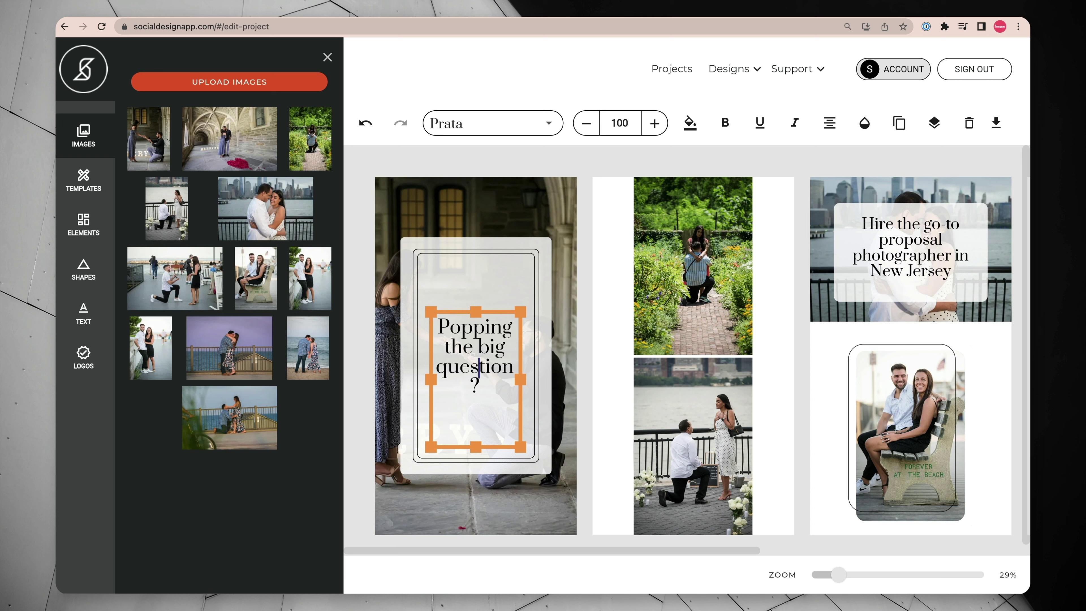
{"action": "key", "text": "Left"}
{"action": "key", "text": "Left"}
{"action": "key", "text": "Left"}
{"action": "key", "text": "Left"}
{"action": "key", "text": "super+shift+Down"}
{"action": "left_click", "coordinate": [588, 125]}
{"action": "key", "text": "BackSpace"}
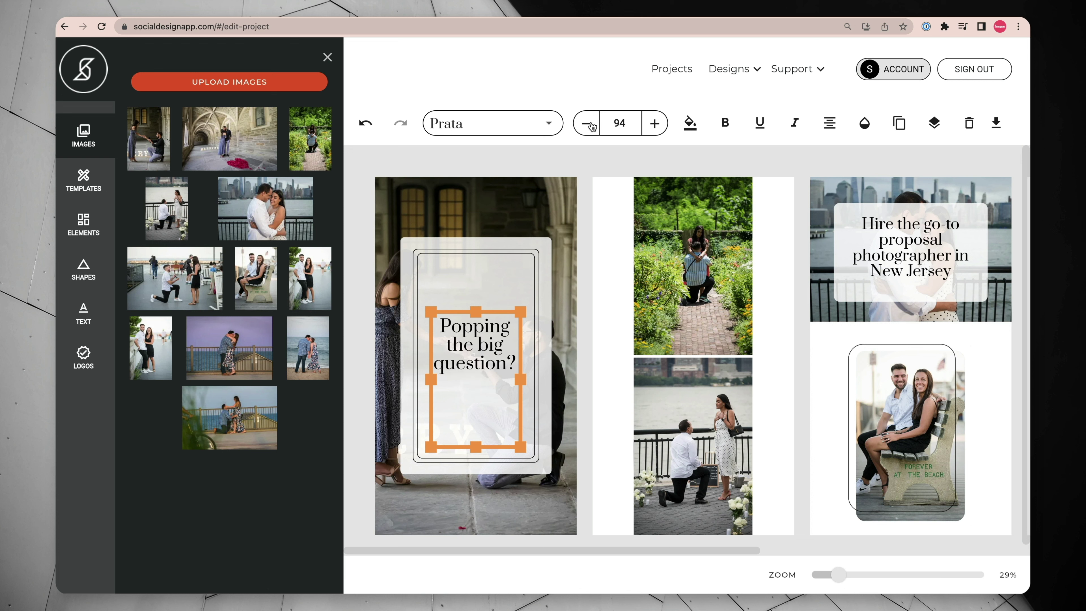
{"action": "left_click", "coordinate": [595, 237]}
{"action": "left_click", "coordinate": [514, 334]}
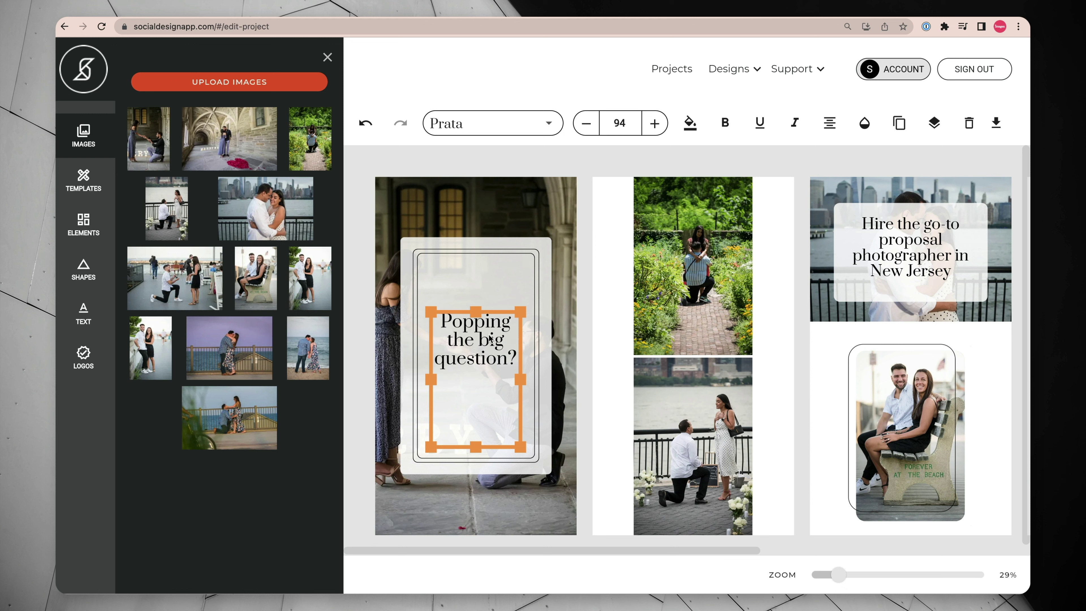
{"action": "double_click", "coordinate": [477, 377]}
{"action": "left_click", "coordinate": [479, 446]}
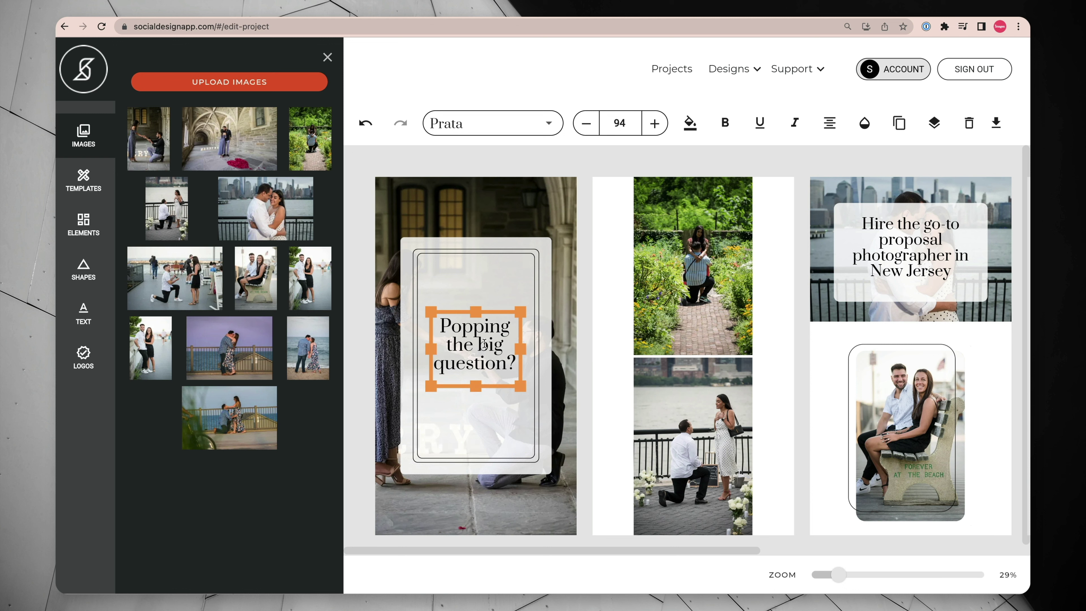
{"action": "left_click_drag", "start_coordinate": [491, 387], "coordinate": [494, 402]}
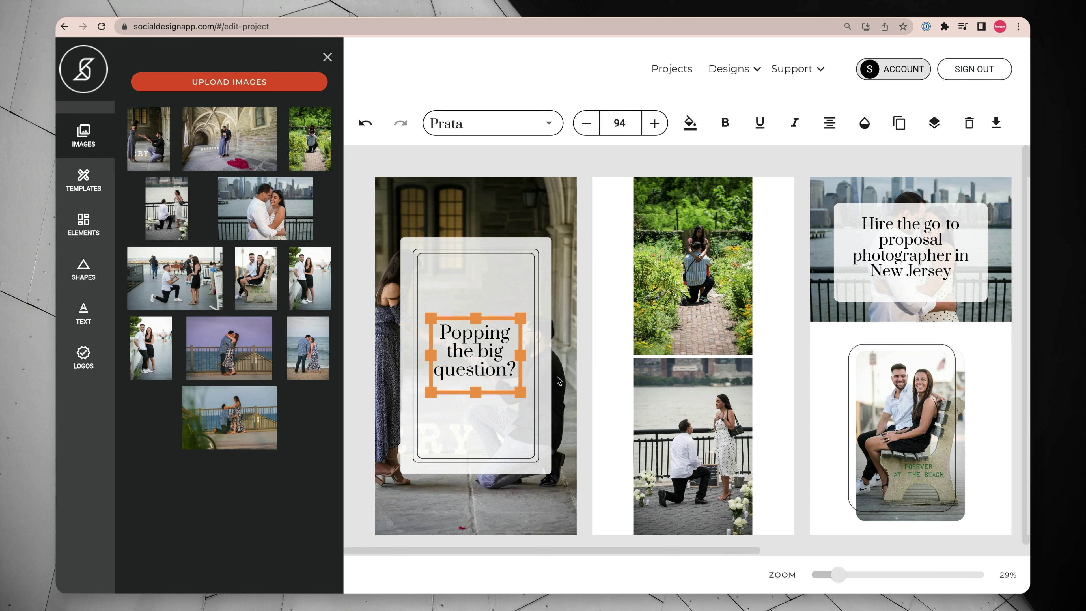
{"action": "left_click", "coordinate": [582, 379]}
Set the 'Visit scottwyden.com' text to size 60 and move it slightly lower
{"action": "scroll", "coordinate": [619, 402], "scroll_direction": "right", "scroll_amount": 5}
{"action": "scroll", "coordinate": [655, 419], "scroll_direction": "right", "scroll_amount": 3}
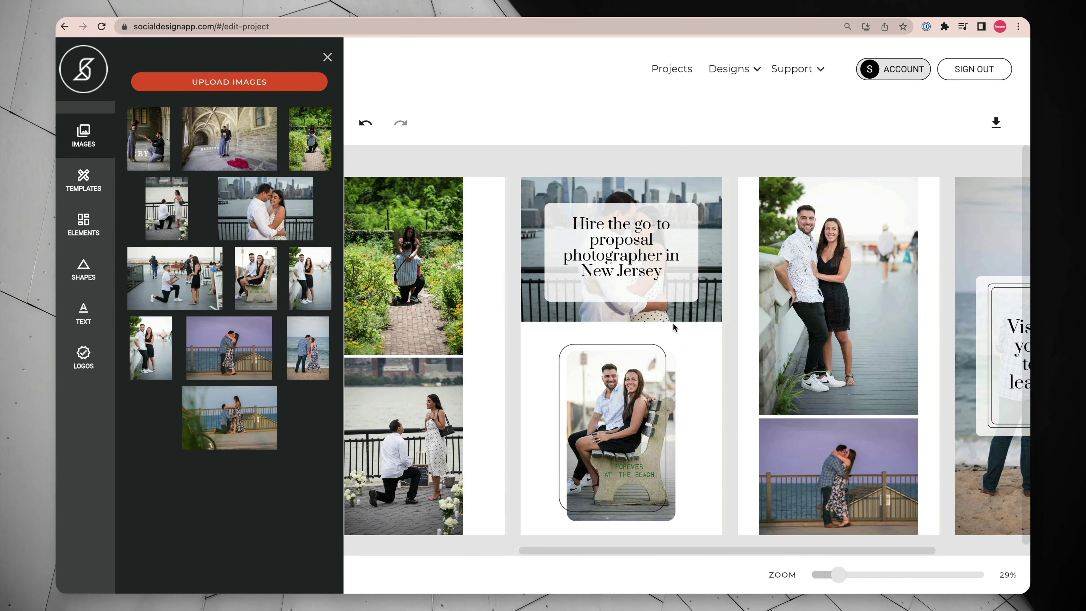
{"action": "scroll", "coordinate": [726, 395], "scroll_direction": "right", "scroll_amount": 5}
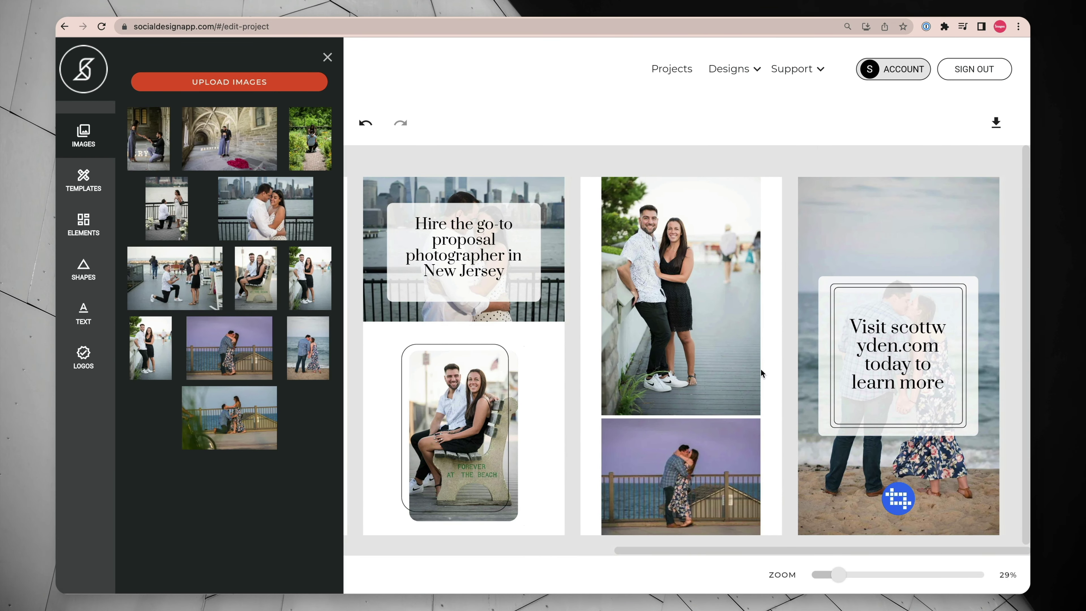
{"action": "left_click", "coordinate": [902, 350]}
{"action": "double_click", "coordinate": [617, 123]}
{"action": "type", "text": "60"}
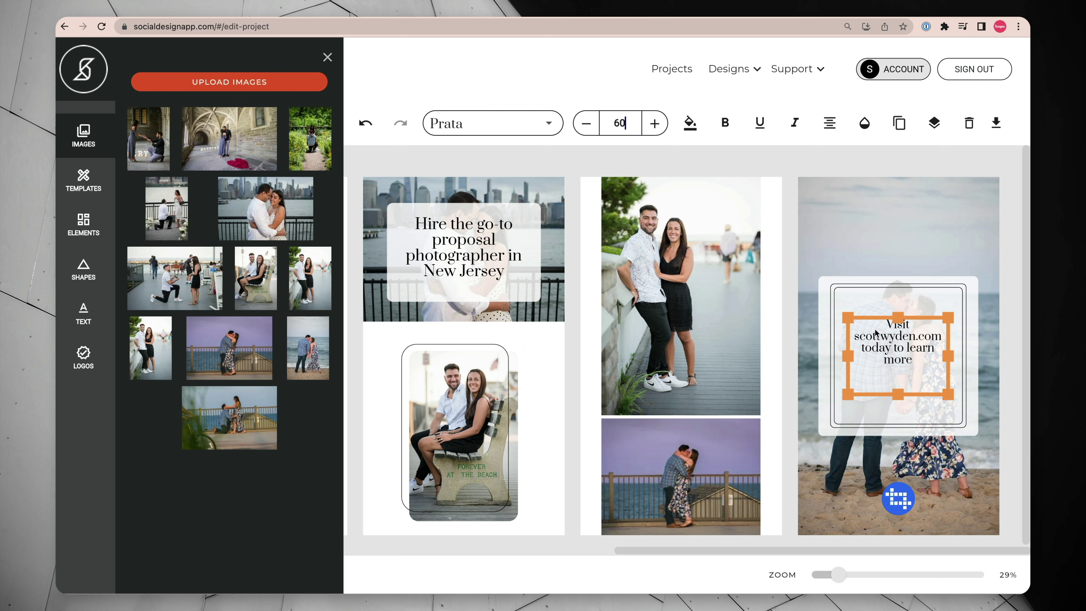
{"action": "left_click", "coordinate": [935, 148]}
{"action": "left_click", "coordinate": [900, 349]}
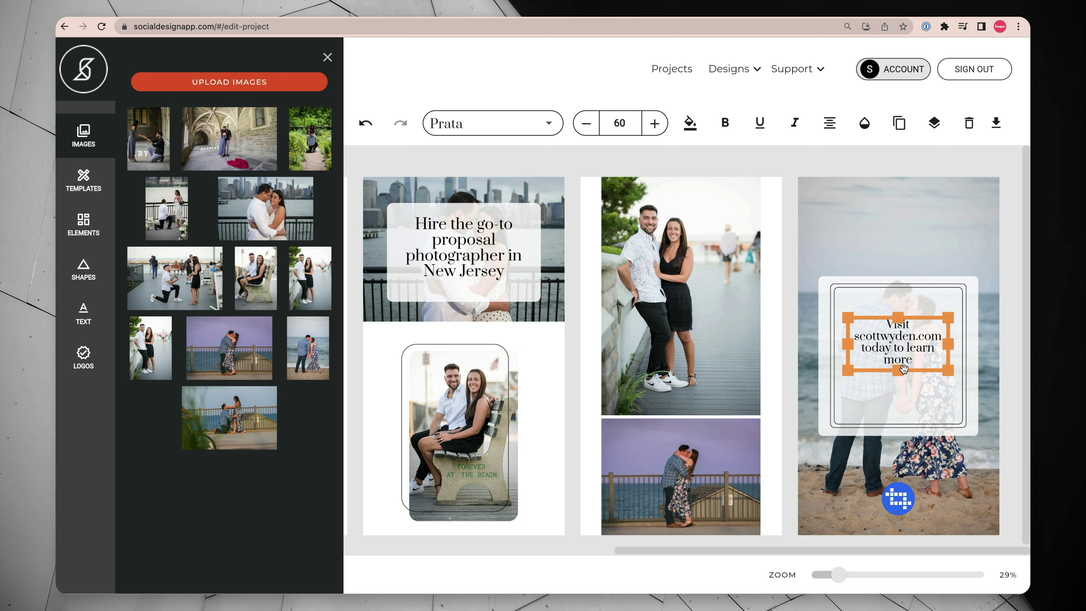
{"action": "left_click_drag", "start_coordinate": [899, 348], "coordinate": [899, 359]}
{"action": "left_click", "coordinate": [669, 103]}
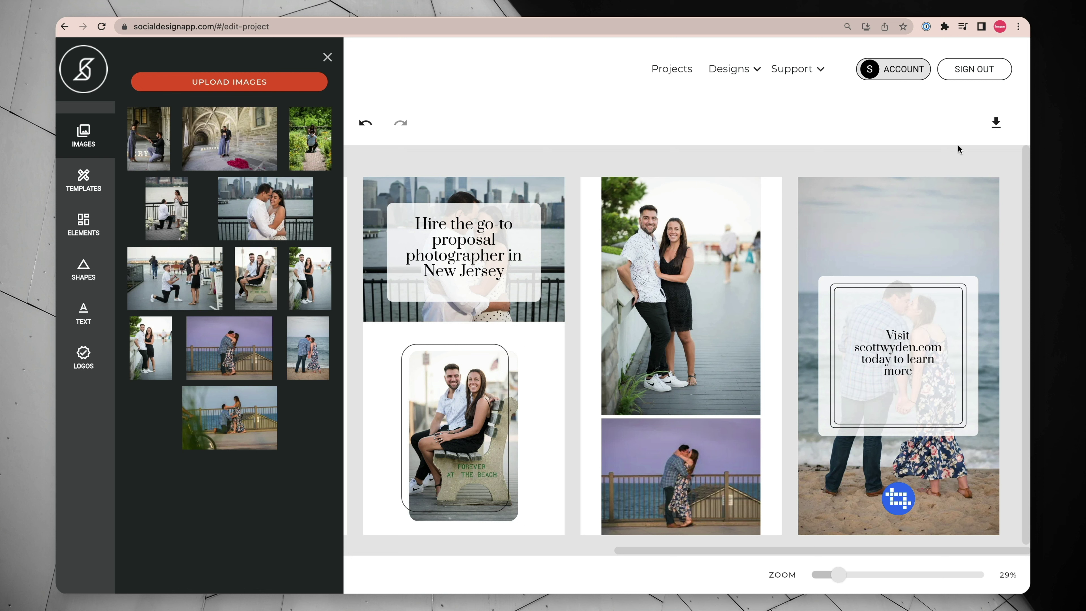
Preview the Vintage Frames, Torn Edges, Mod Palette, Photo Collage, Modern Color and Simple Frames templates
{"action": "left_click", "coordinate": [83, 180]}
{"action": "left_click", "coordinate": [261, 376]}
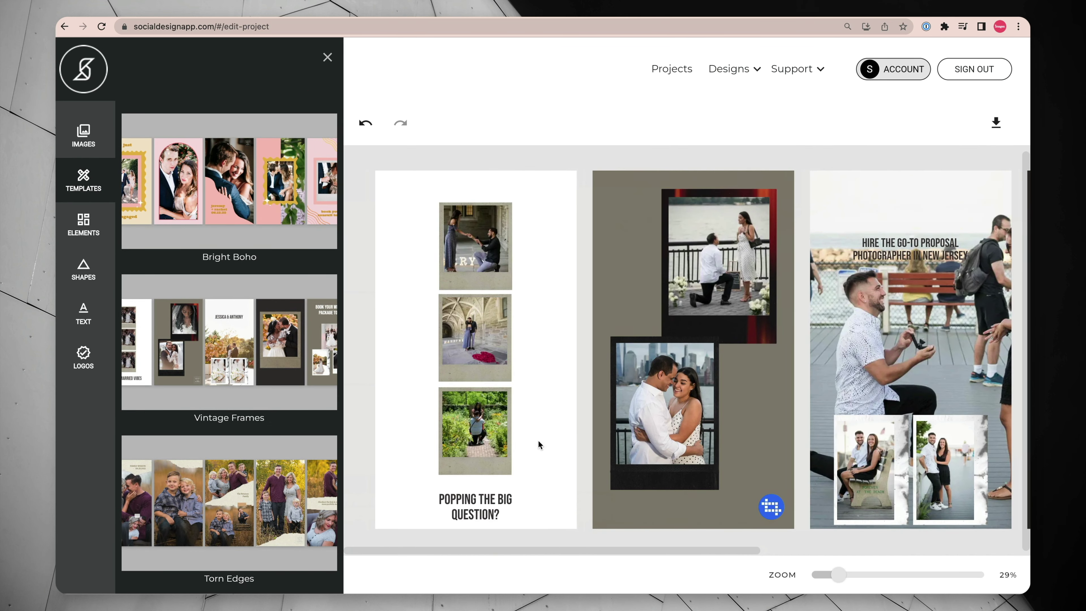
{"action": "scroll", "coordinate": [244, 449], "scroll_direction": "down", "scroll_amount": 2}
{"action": "left_click", "coordinate": [245, 463]}
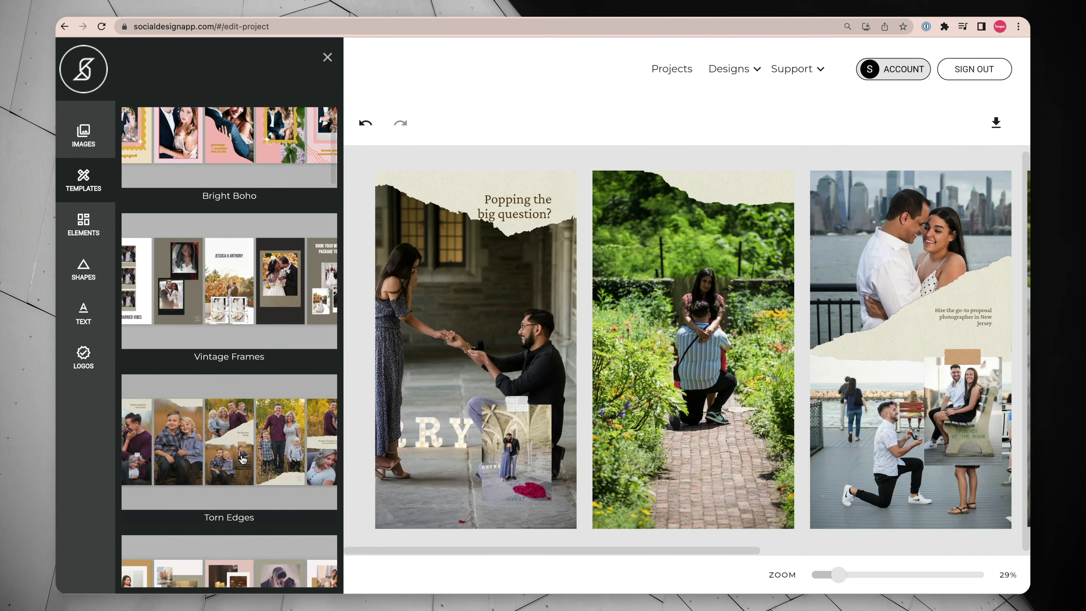
{"action": "scroll", "coordinate": [244, 463], "scroll_direction": "down", "scroll_amount": 4}
{"action": "left_click", "coordinate": [244, 462]}
{"action": "scroll", "coordinate": [274, 454], "scroll_direction": "down", "scroll_amount": 6}
{"action": "left_click", "coordinate": [294, 448]}
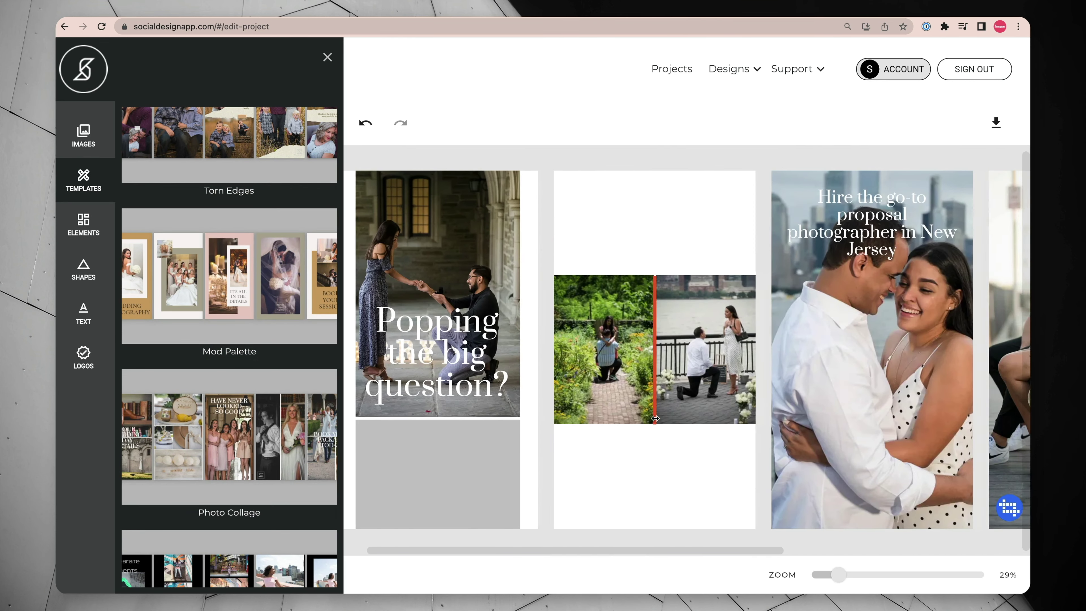
{"action": "scroll", "coordinate": [240, 475], "scroll_direction": "down", "scroll_amount": 6}
{"action": "scroll", "coordinate": [212, 501], "scroll_direction": "down", "scroll_amount": 5}
{"action": "left_click", "coordinate": [225, 487]}
{"action": "scroll", "coordinate": [239, 427], "scroll_direction": "down", "scroll_amount": 9}
{"action": "left_click", "coordinate": [250, 395]}
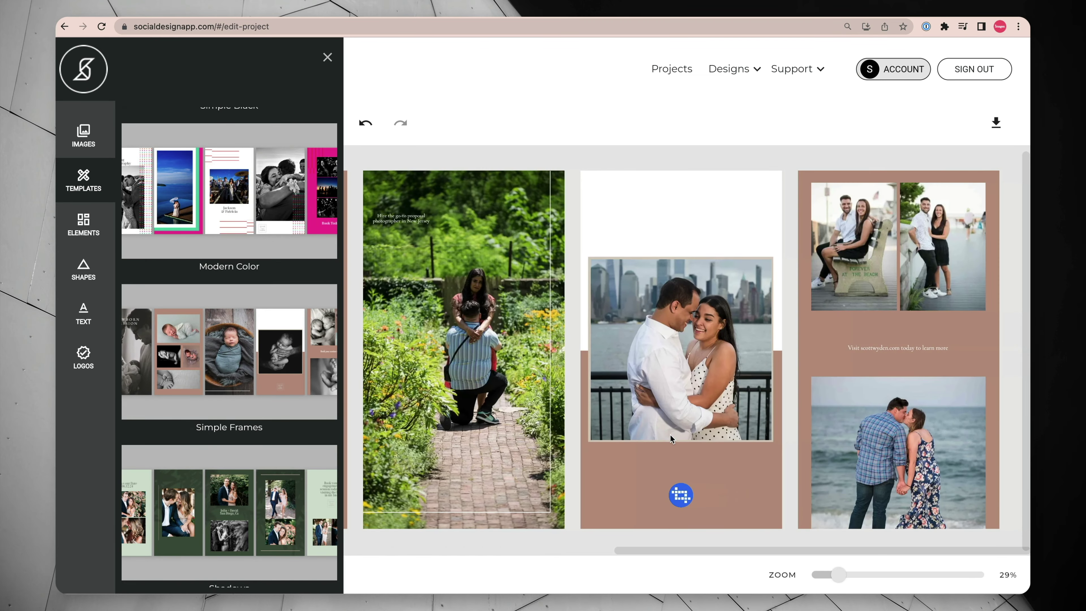
Try Shadows, Bold Type, Film Strips and Minimalist, then apply the Modern Classic template
{"action": "left_click", "coordinate": [231, 494]}
{"action": "scroll", "coordinate": [231, 494], "scroll_direction": "down", "scroll_amount": 9}
{"action": "left_click", "coordinate": [232, 494]}
{"action": "scroll", "coordinate": [231, 494], "scroll_direction": "down", "scroll_amount": 14}
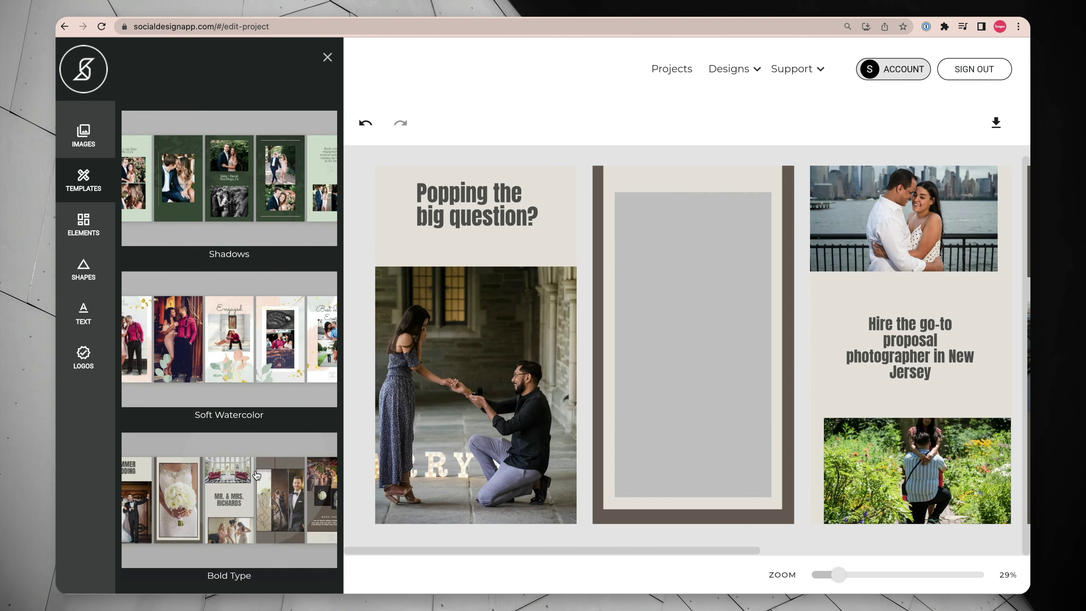
{"action": "left_click", "coordinate": [231, 487]}
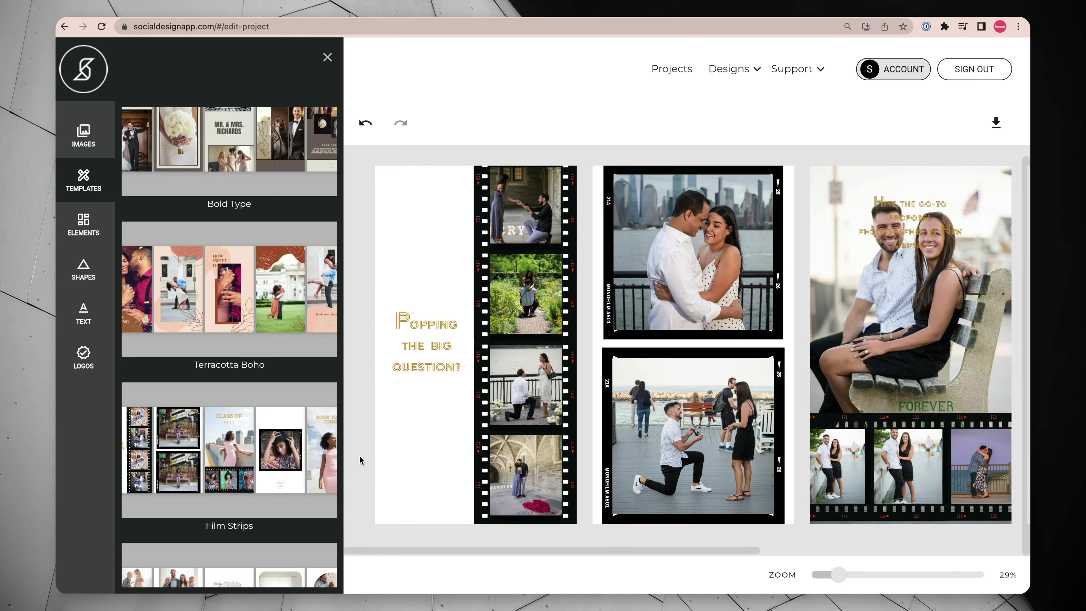
{"action": "scroll", "coordinate": [237, 352], "scroll_direction": "down", "scroll_amount": 12}
{"action": "left_click", "coordinate": [237, 352]}
{"action": "scroll", "coordinate": [237, 351], "scroll_direction": "down", "scroll_amount": 9}
{"action": "left_click", "coordinate": [232, 223]}
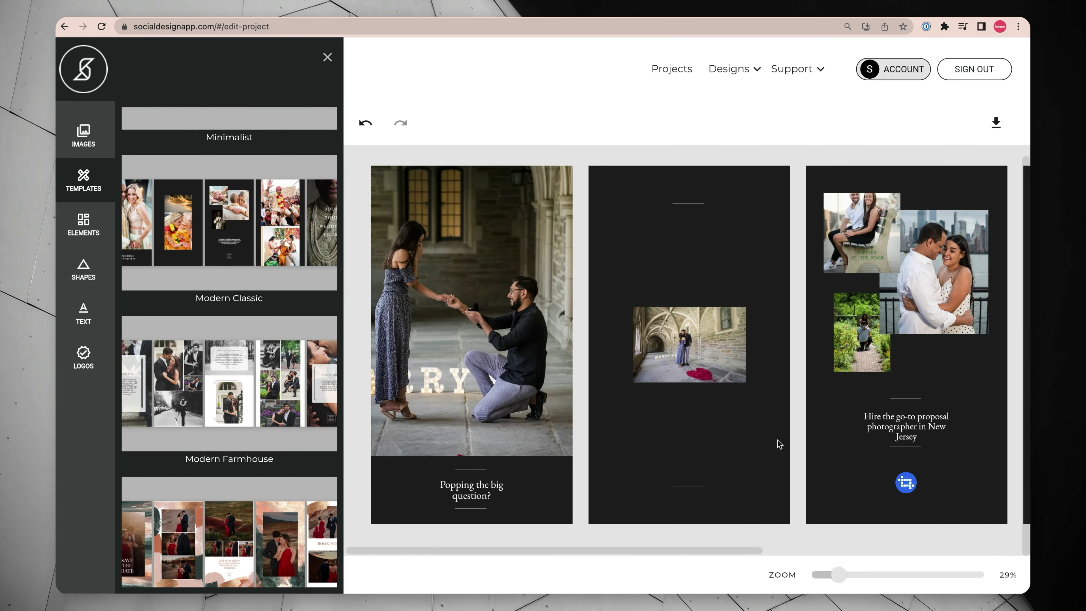
{"action": "scroll", "coordinate": [769, 440], "scroll_direction": "right", "scroll_amount": 1}
{"action": "left_click", "coordinate": [704, 364]}
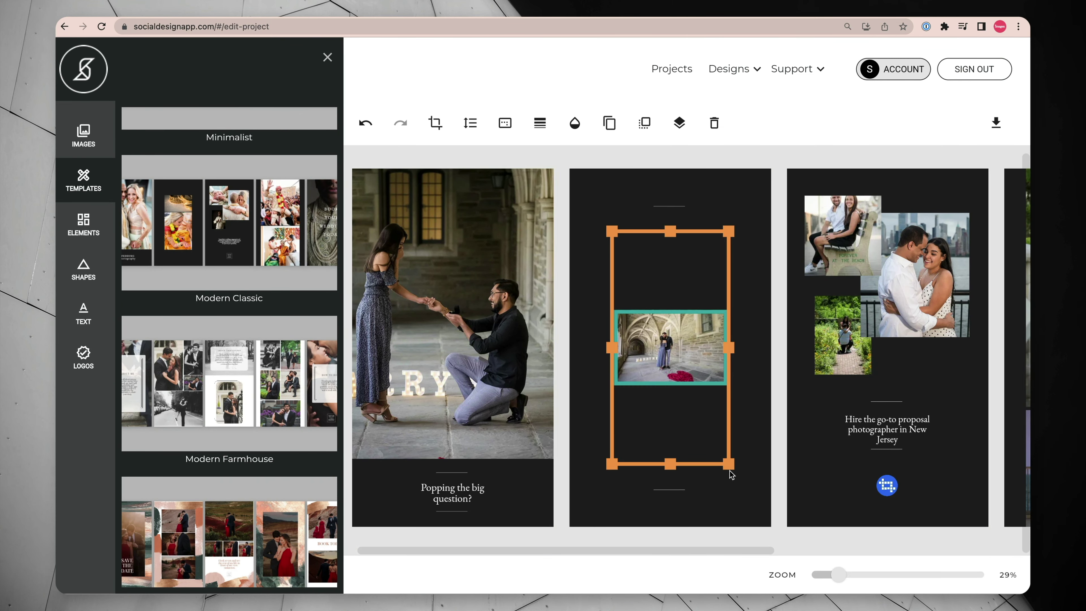
Inspect the bench photo's crop and zoom settings and the first page's proposal photo
{"action": "left_click", "coordinate": [768, 467]}
{"action": "left_click", "coordinate": [780, 450]}
{"action": "scroll", "coordinate": [780, 450], "scroll_direction": "right", "scroll_amount": 2}
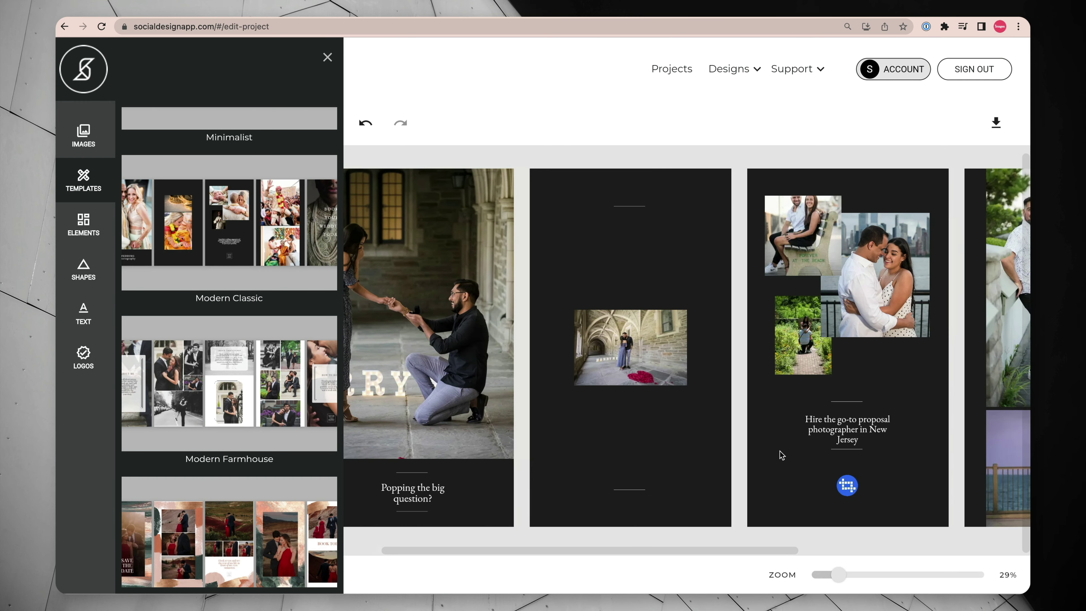
{"action": "scroll", "coordinate": [779, 450], "scroll_direction": "right", "scroll_amount": 10}
{"action": "left_click", "coordinate": [622, 250]}
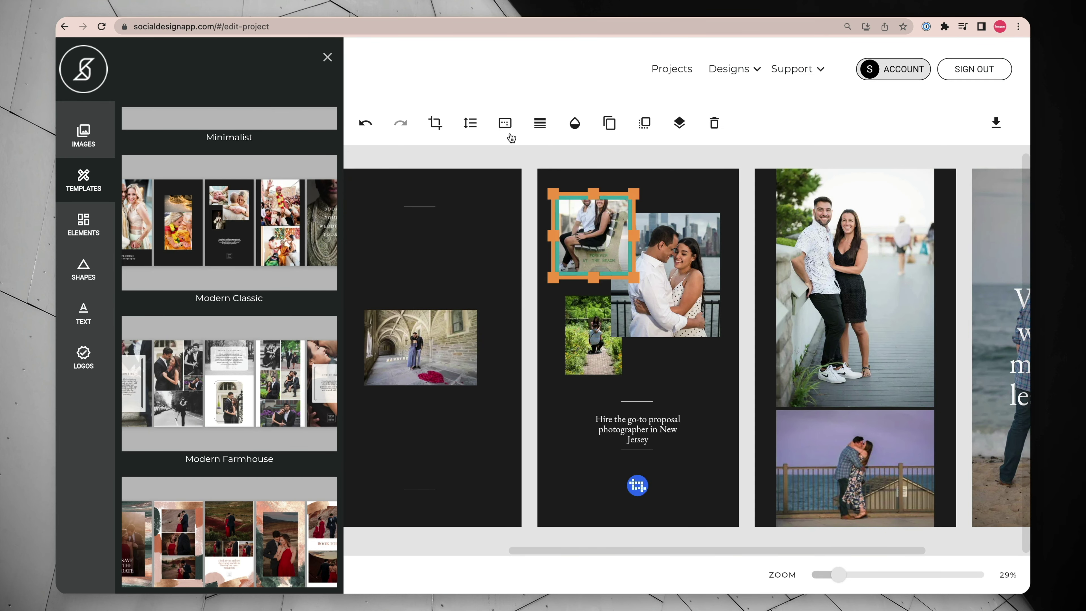
{"action": "left_click", "coordinate": [439, 123]}
{"action": "left_click", "coordinate": [605, 247]}
{"action": "left_click", "coordinate": [599, 233]}
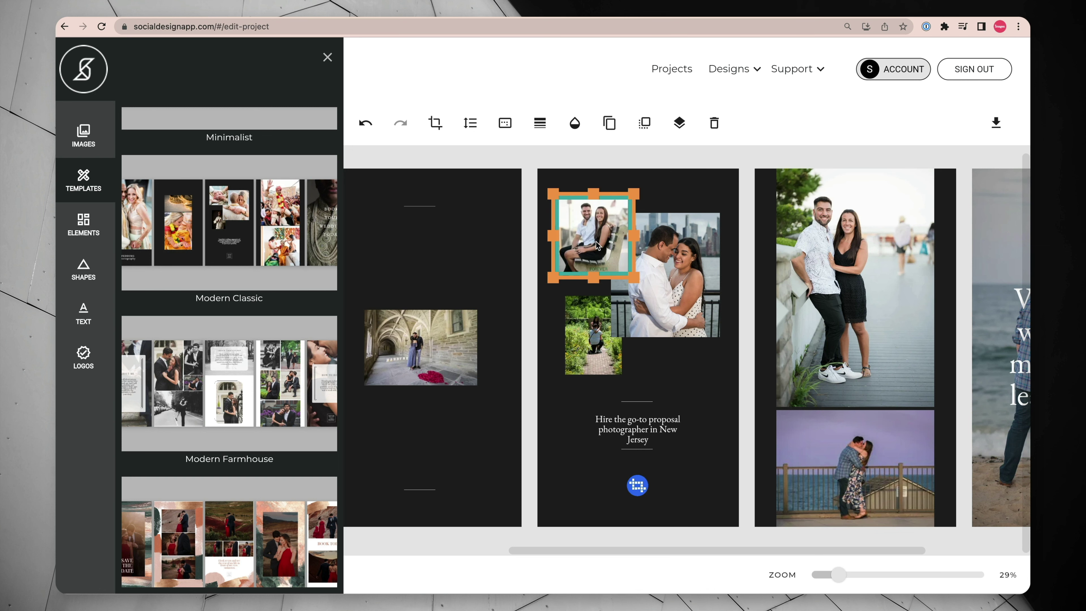
{"action": "left_click", "coordinate": [751, 337]}
{"action": "scroll", "coordinate": [751, 338], "scroll_direction": "left", "scroll_amount": 5}
{"action": "scroll", "coordinate": [642, 325], "scroll_direction": "right", "scroll_amount": 5}
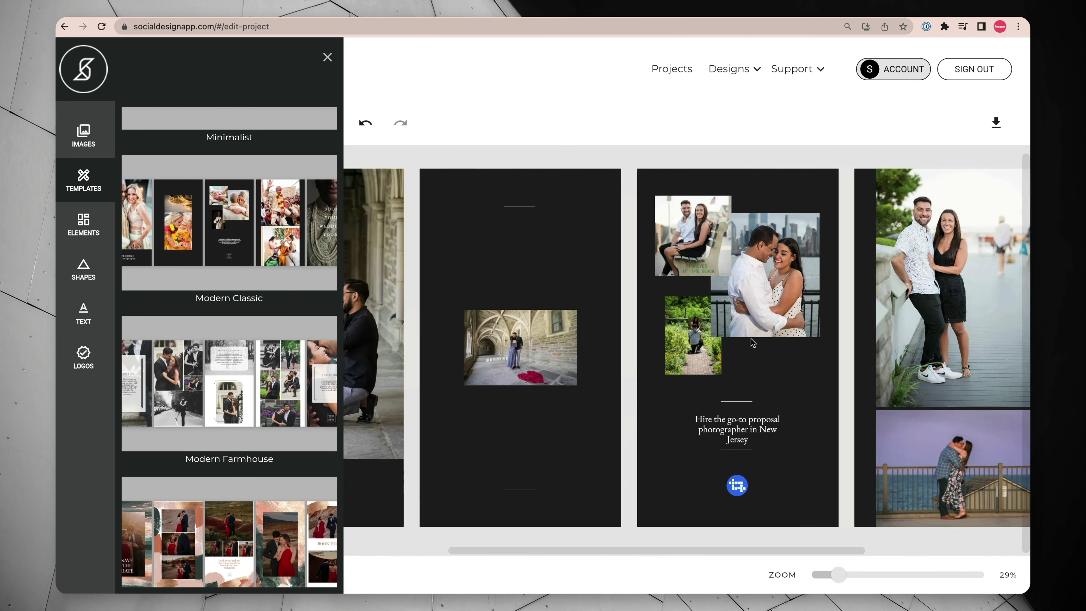
{"action": "scroll", "coordinate": [555, 300], "scroll_direction": "left", "scroll_amount": 5}
{"action": "left_click", "coordinate": [480, 281]}
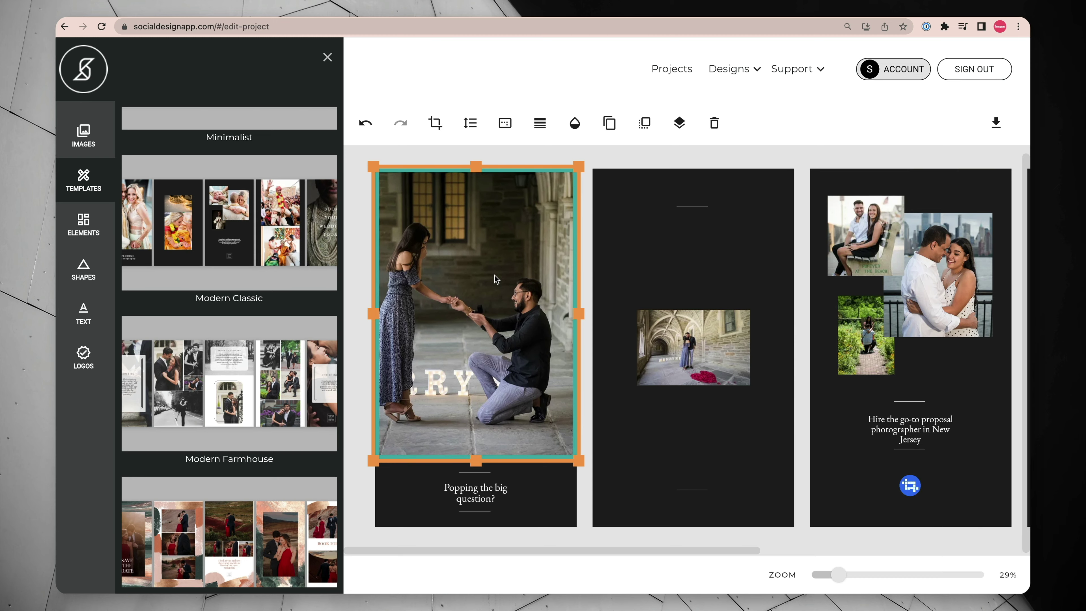
{"action": "scroll", "coordinate": [848, 389], "scroll_direction": "right", "scroll_amount": 5}
{"action": "scroll", "coordinate": [850, 395], "scroll_direction": "right", "scroll_amount": 5}
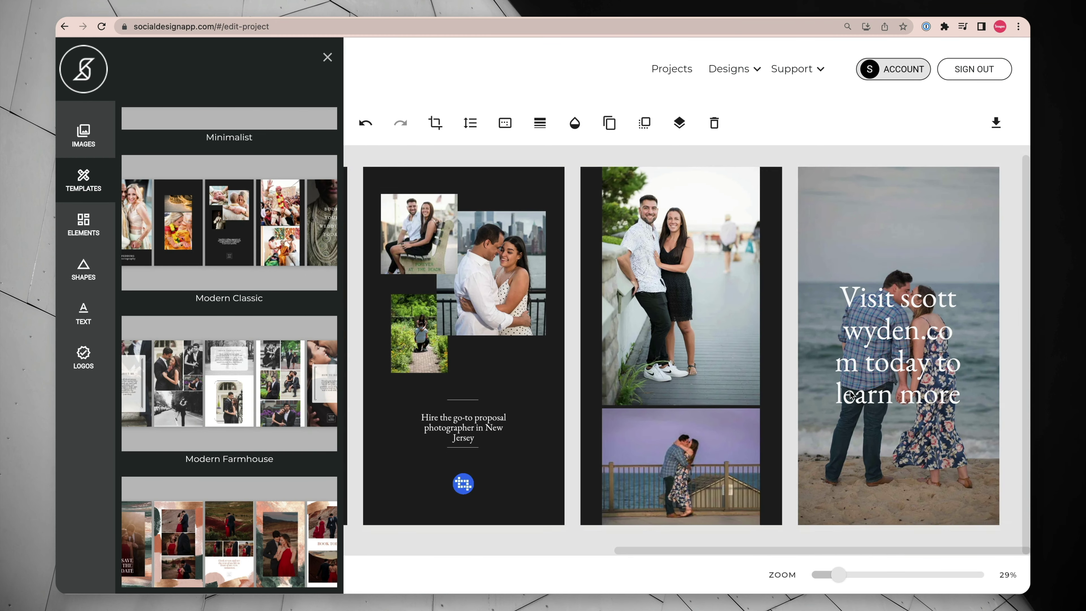
{"action": "scroll", "coordinate": [898, 364], "scroll_direction": "left", "scroll_amount": 1}
Fix the Visit text's spacing, size it 100, and centre it at the top in three lines
{"action": "left_click", "coordinate": [930, 334]}
{"action": "double_click", "coordinate": [928, 302]}
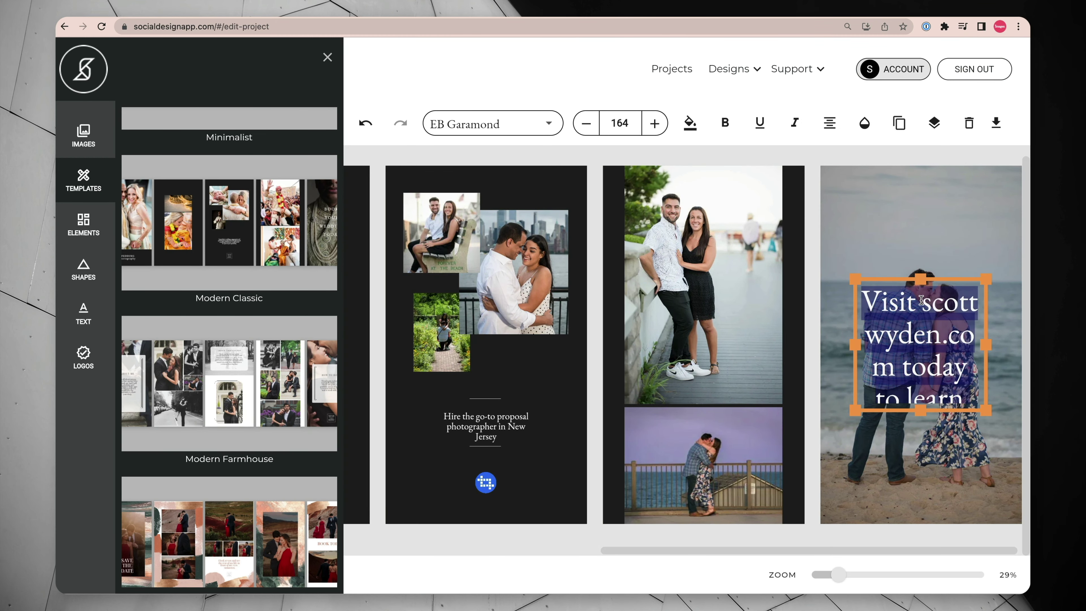
{"action": "key", "text": "Delete"}
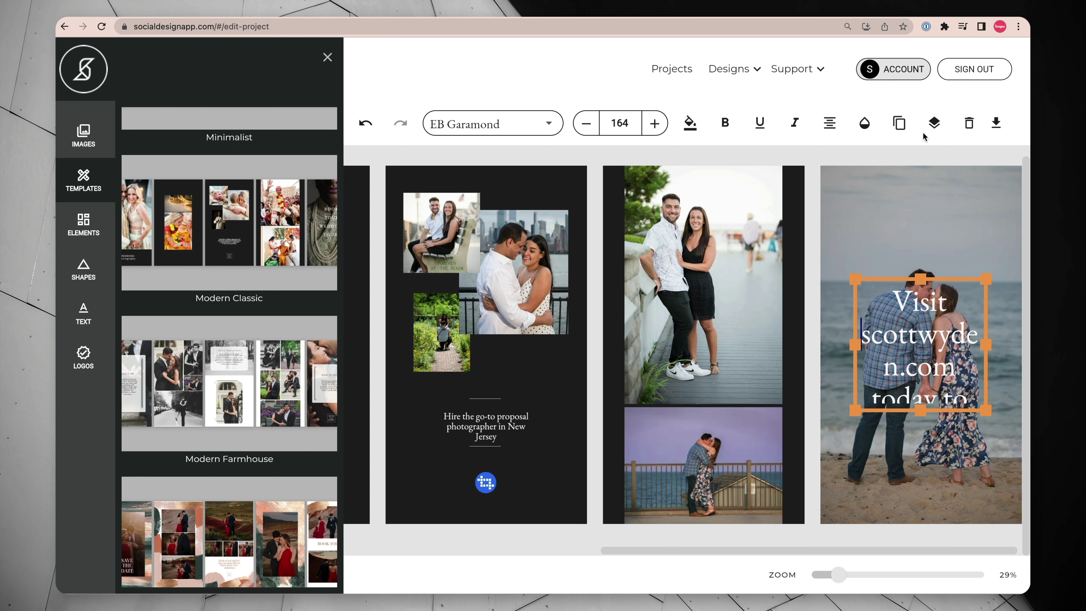
{"action": "double_click", "coordinate": [620, 123]}
{"action": "type", "text": "140"}
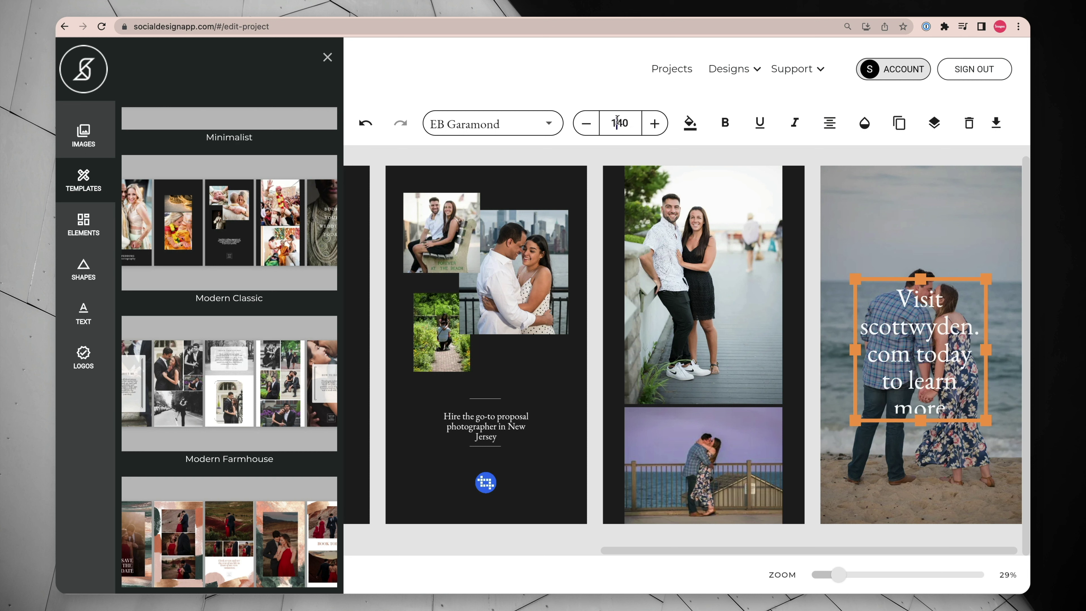
{"action": "double_click", "coordinate": [618, 124]}
{"action": "type", "text": "100"}
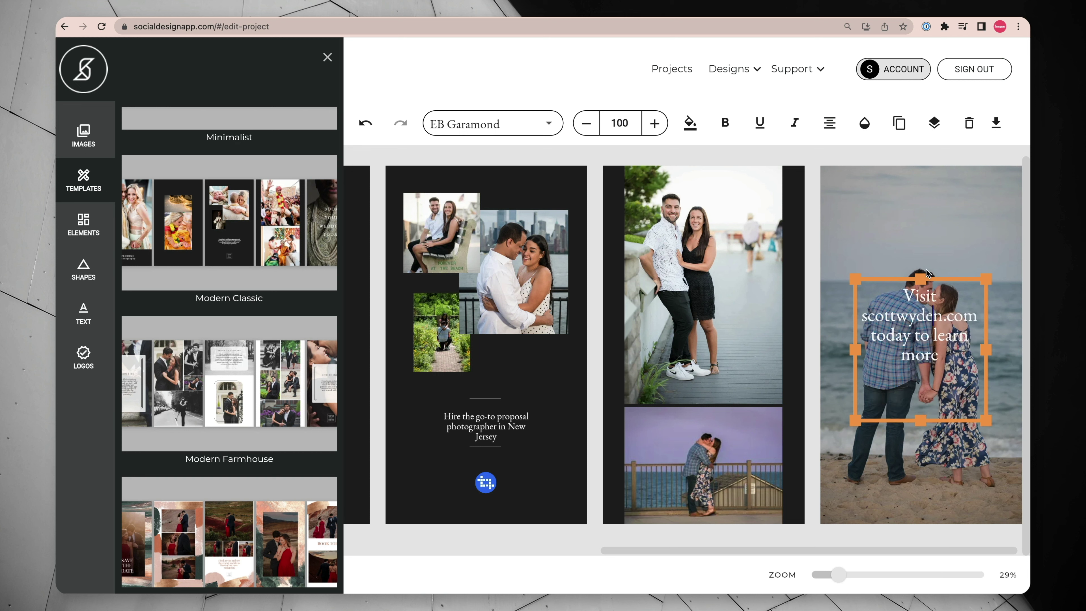
{"action": "left_click_drag", "start_coordinate": [932, 278], "coordinate": [934, 195]}
{"action": "left_click_drag", "start_coordinate": [901, 335], "coordinate": [916, 281]}
{"action": "left_click_drag", "start_coordinate": [987, 236], "coordinate": [1011, 236]}
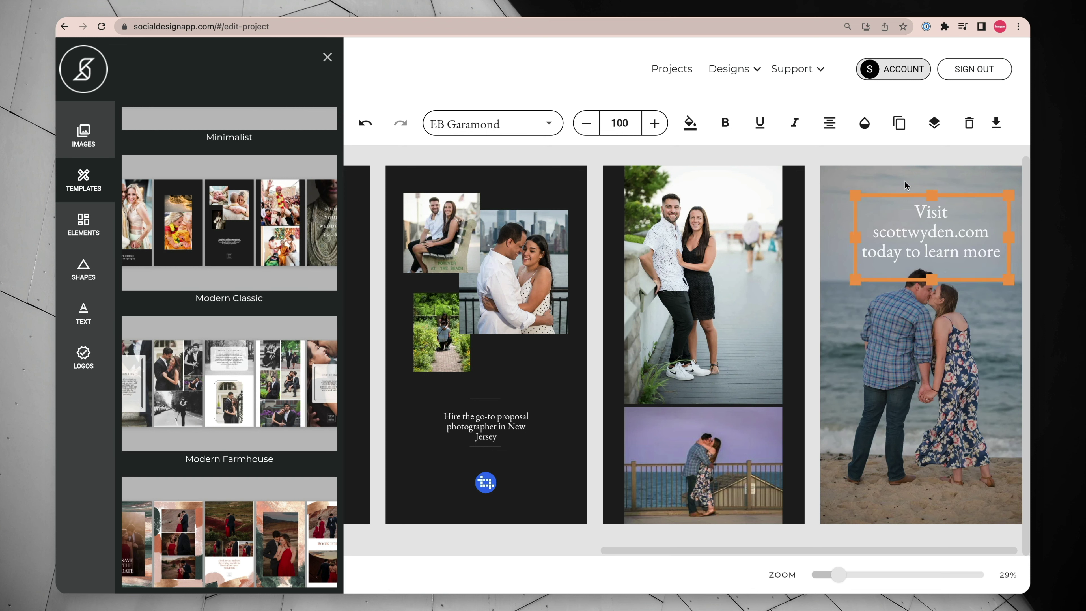
{"action": "left_click_drag", "start_coordinate": [905, 195], "coordinate": [894, 183]}
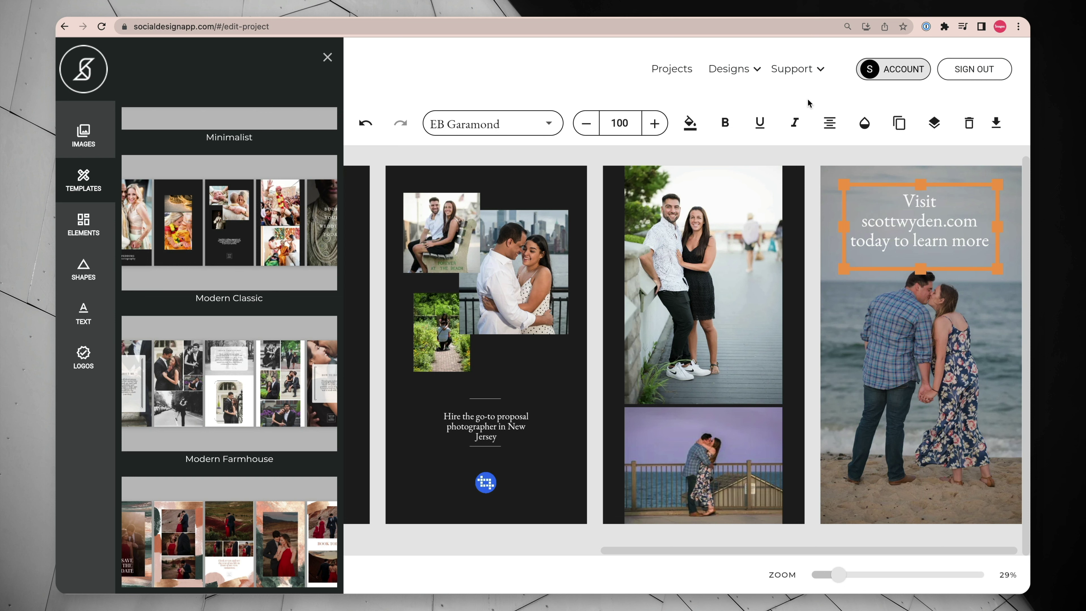
{"action": "left_click", "coordinate": [811, 211]}
{"action": "scroll", "coordinate": [718, 327], "scroll_direction": "left", "scroll_amount": 5}
Download the whole Modern Classic story as Proposals Story.zip and return to Your Projects
{"action": "scroll", "coordinate": [717, 327], "scroll_direction": "left", "scroll_amount": 3}
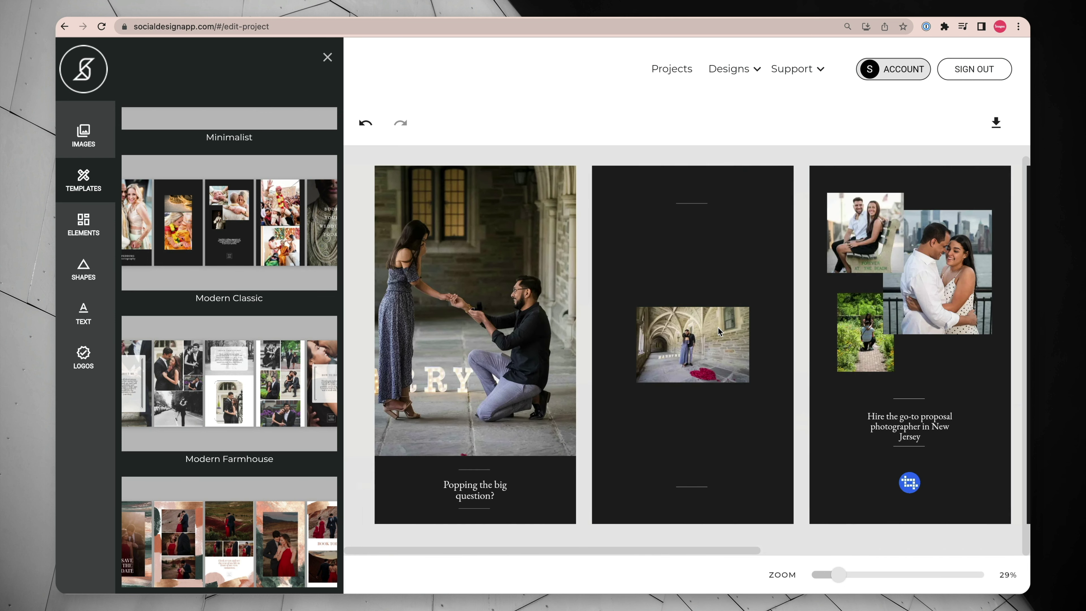
{"action": "scroll", "coordinate": [718, 327], "scroll_direction": "right", "scroll_amount": 6}
{"action": "left_click", "coordinate": [81, 280]}
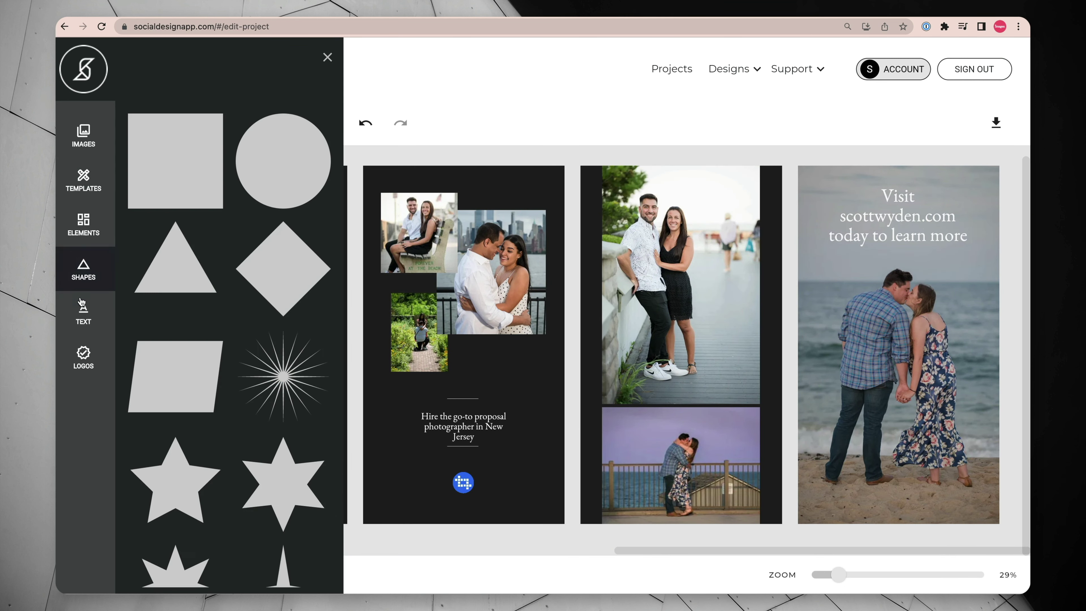
{"action": "left_click", "coordinate": [83, 319]}
{"action": "left_click", "coordinate": [83, 135]}
{"action": "left_click", "coordinate": [996, 123]}
{"action": "left_click", "coordinate": [935, 157]}
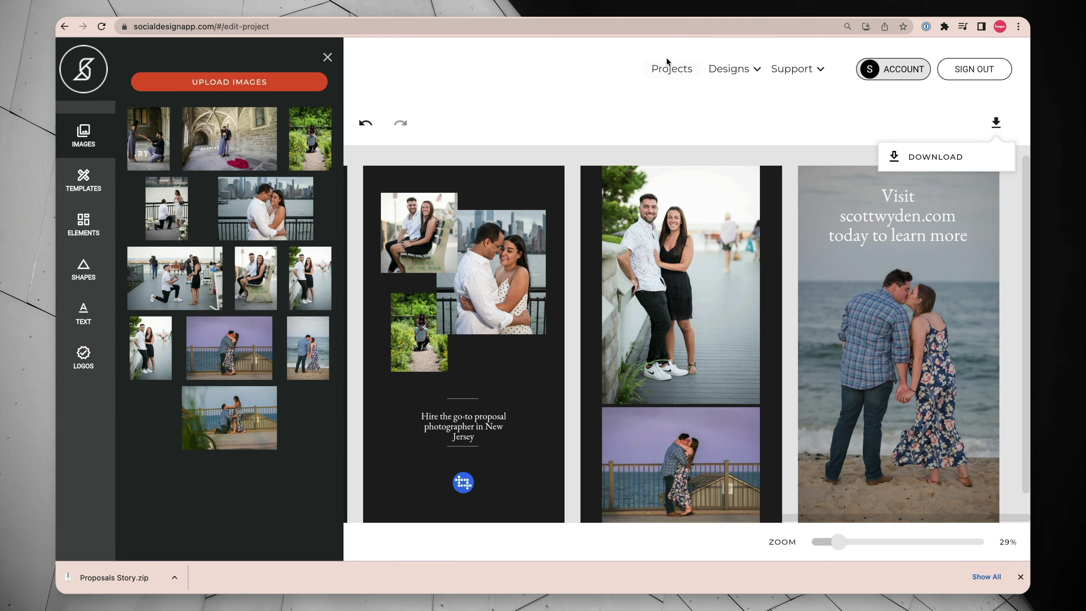
{"action": "left_click", "coordinate": [667, 61]}
Open the Modern Farmhouse carousel from the Proposals project and zoom to 48%
{"action": "mouse_move", "coordinate": [437, 313]}
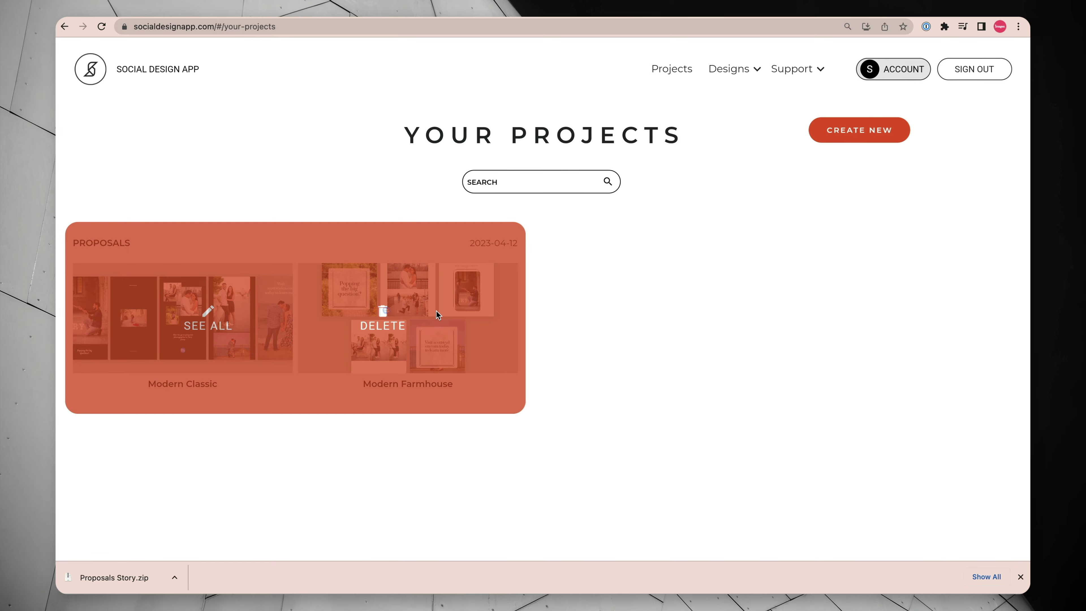
{"action": "left_click", "coordinate": [214, 337]}
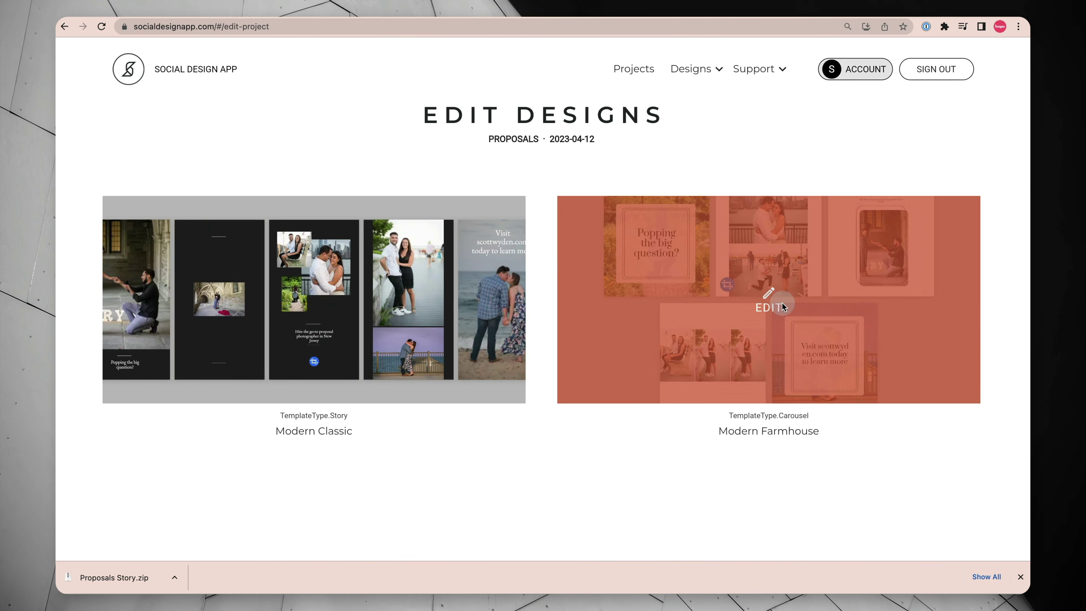
{"action": "left_click", "coordinate": [784, 307]}
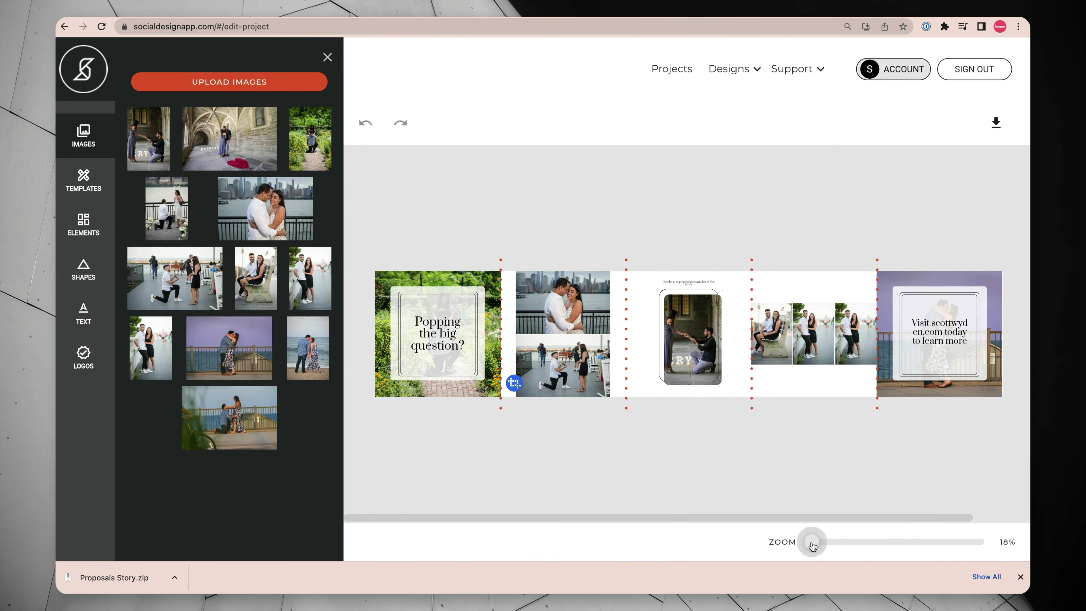
{"action": "left_click_drag", "start_coordinate": [812, 545], "coordinate": [874, 542]}
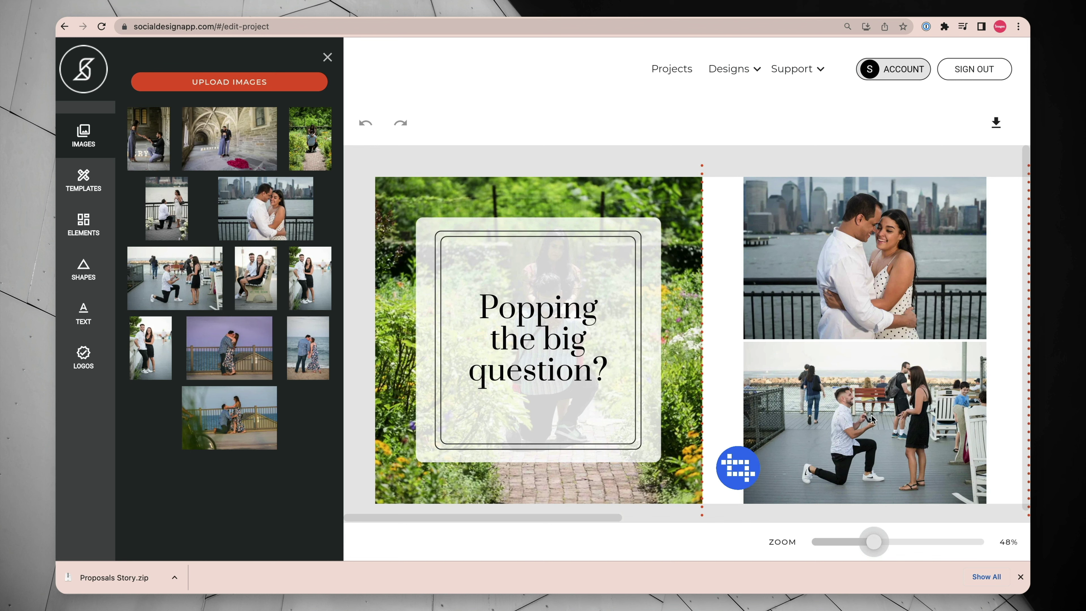
{"action": "scroll", "coordinate": [871, 417], "scroll_direction": "right", "scroll_amount": 15}
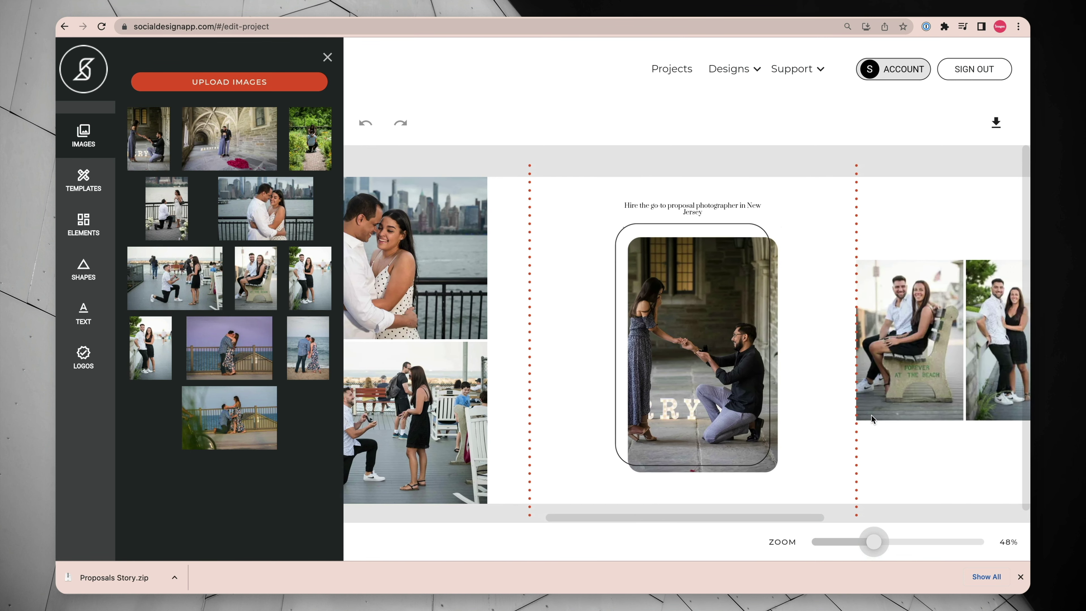
{"action": "scroll", "coordinate": [871, 414], "scroll_direction": "right", "scroll_amount": 2}
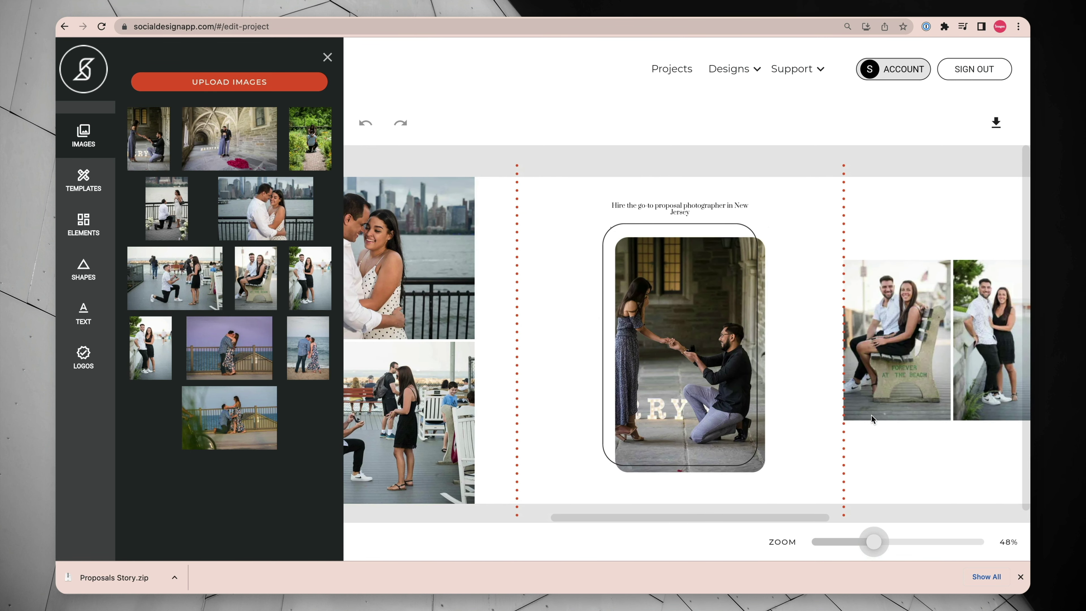
Enlarge the 'Hire the go-to proposal photographer in New Jersey' caption to size 26
{"action": "left_click", "coordinate": [711, 212]}
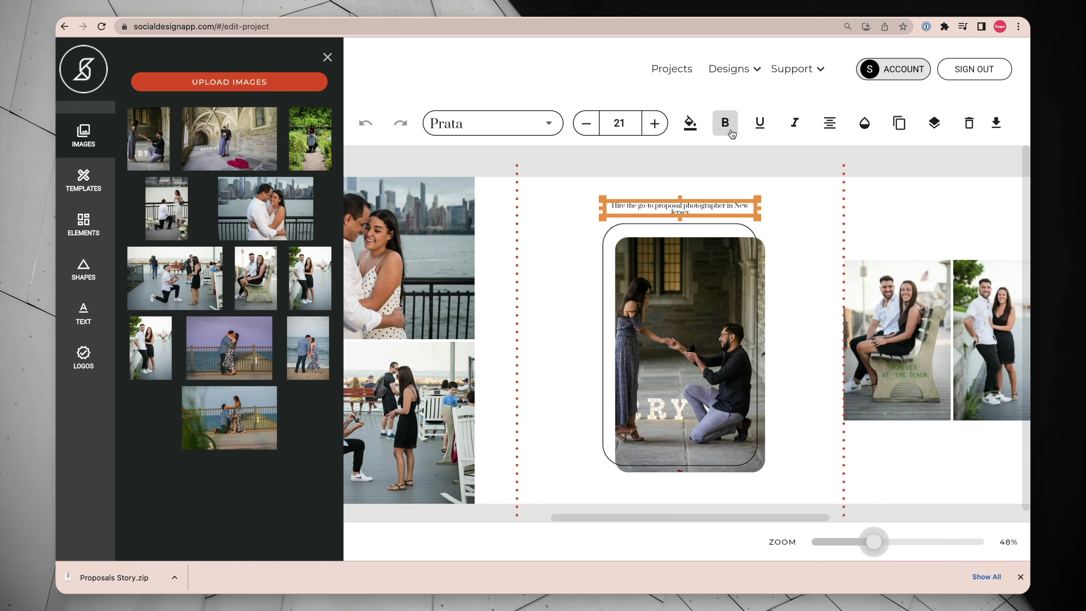
{"action": "left_click", "coordinate": [660, 123]}
{"action": "left_click", "coordinate": [658, 124]}
{"action": "left_click", "coordinate": [659, 123]}
{"action": "left_click", "coordinate": [659, 123]}
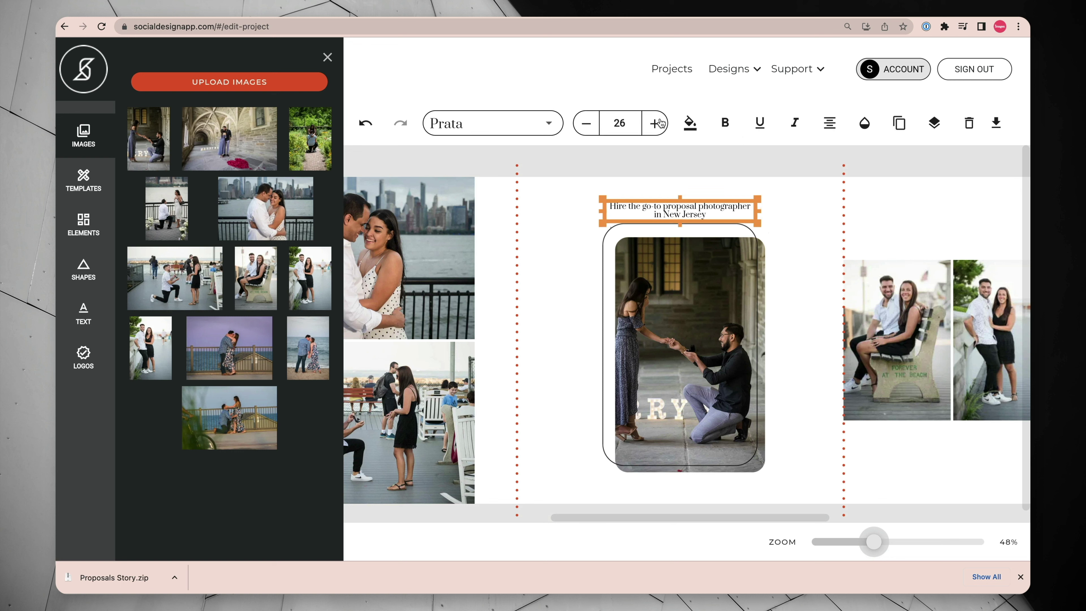
{"action": "left_click", "coordinate": [831, 174]}
{"action": "scroll", "coordinate": [838, 206], "scroll_direction": "right", "scroll_amount": 7}
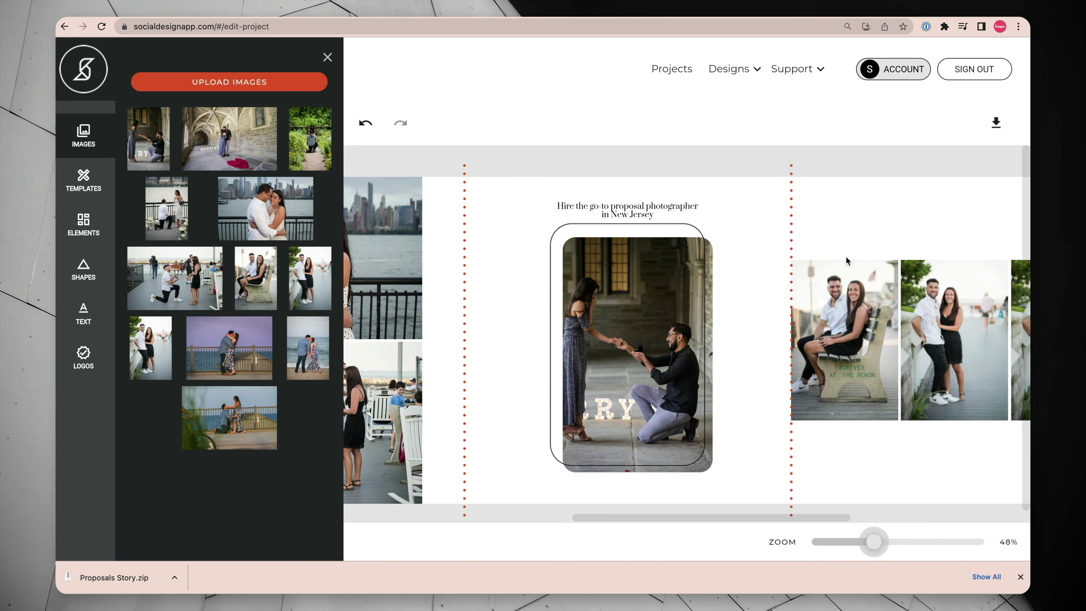
Preview the Vintage Frames, Mod Palette, Simple Frames and Modern Classic templates on the carousel
{"action": "scroll", "coordinate": [846, 260], "scroll_direction": "right", "scroll_amount": 1}
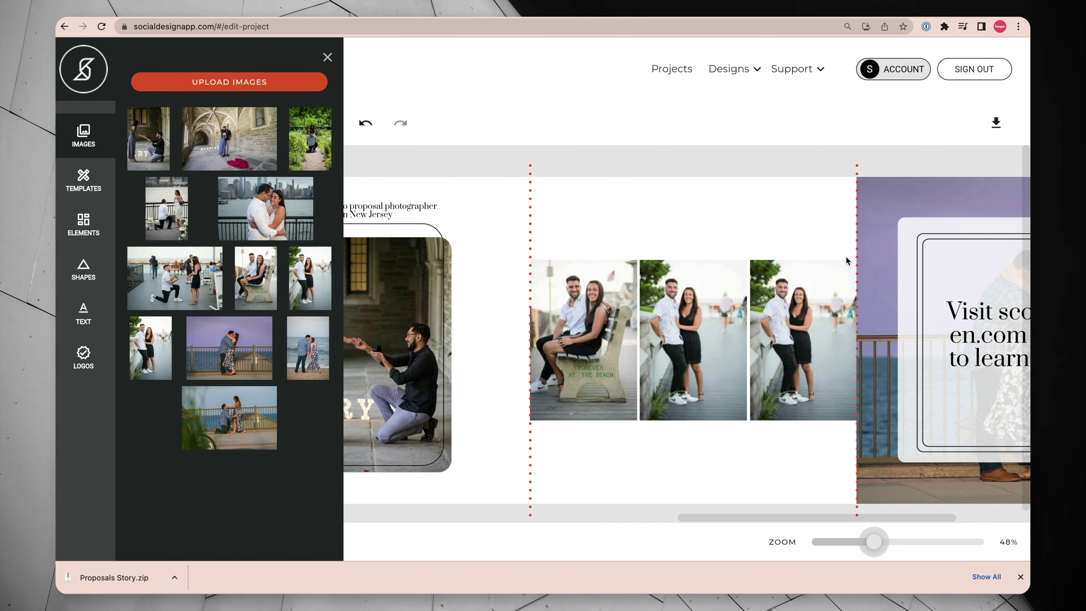
{"action": "left_click", "coordinate": [71, 176]}
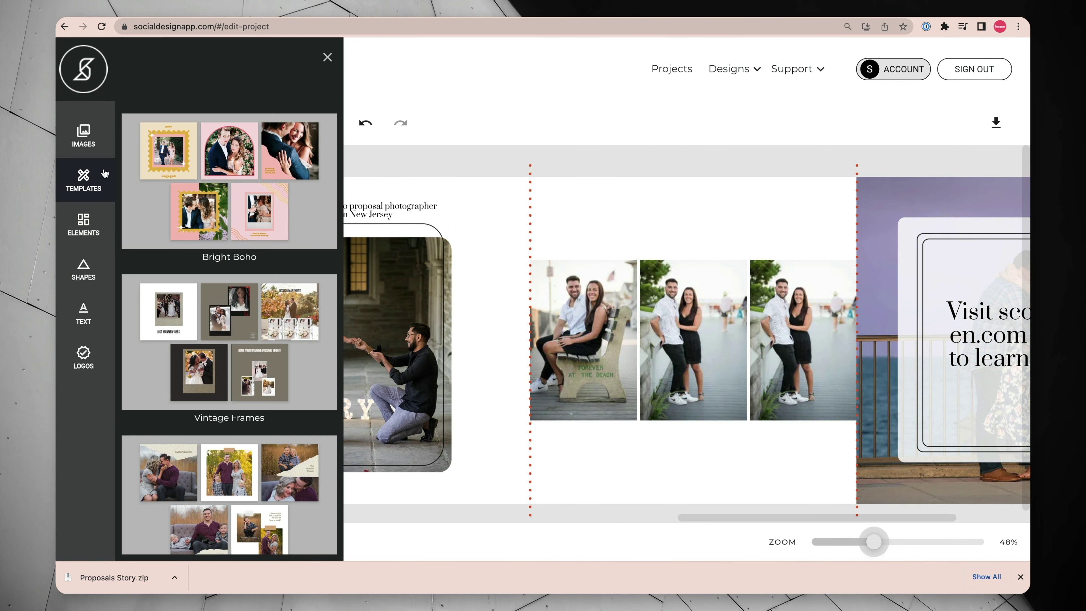
{"action": "scroll", "coordinate": [240, 328], "scroll_direction": "down", "scroll_amount": 2}
{"action": "left_click", "coordinate": [240, 329]}
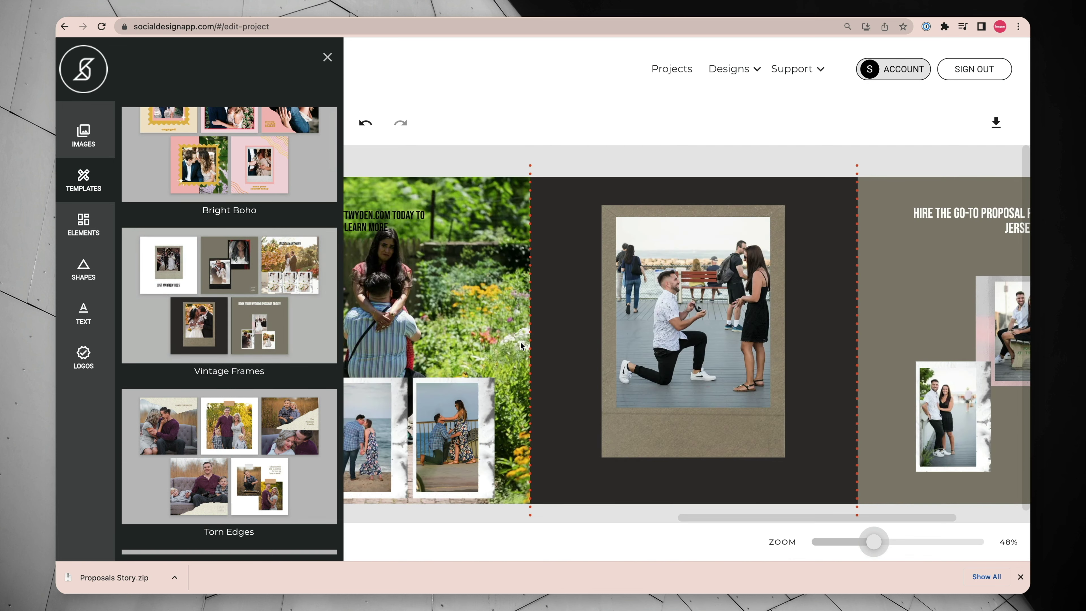
{"action": "scroll", "coordinate": [520, 341], "scroll_direction": "left", "scroll_amount": 15}
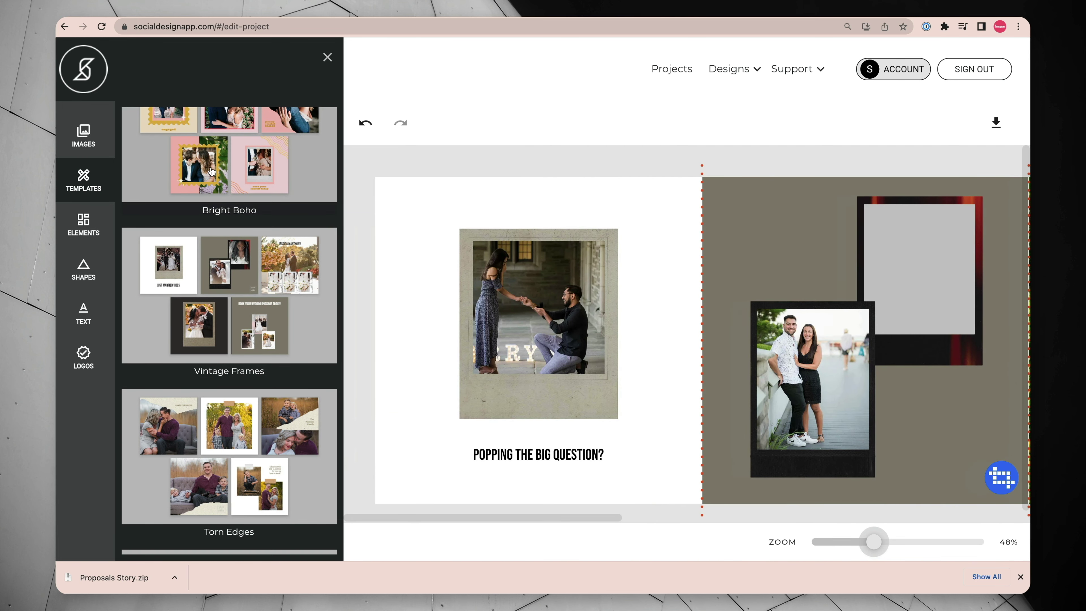
{"action": "scroll", "coordinate": [196, 265], "scroll_direction": "down", "scroll_amount": 5}
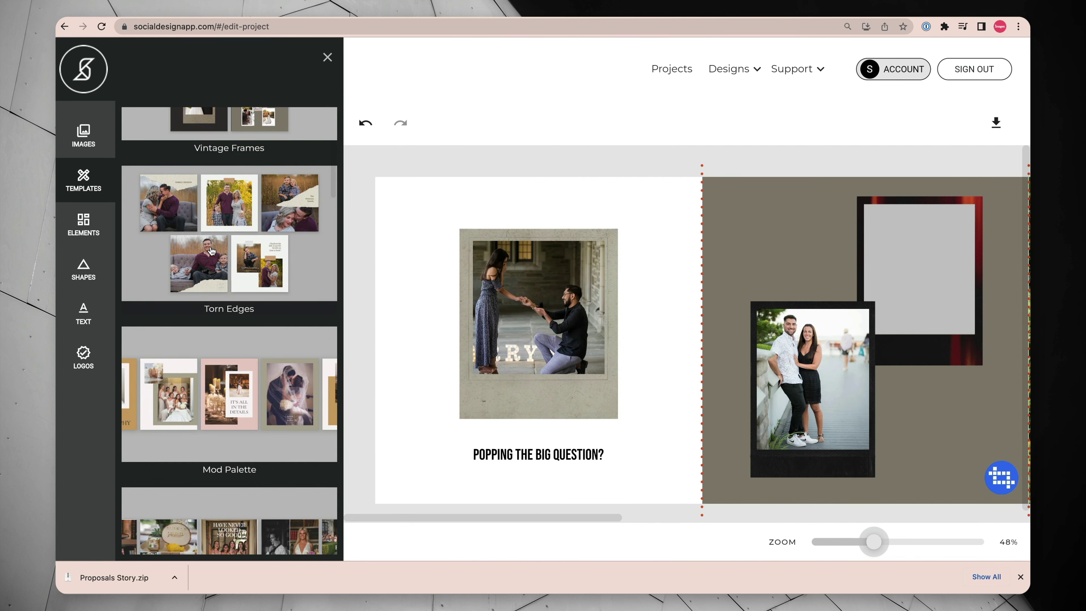
{"action": "scroll", "coordinate": [188, 366], "scroll_direction": "down", "scroll_amount": 2}
{"action": "left_click", "coordinate": [188, 334]}
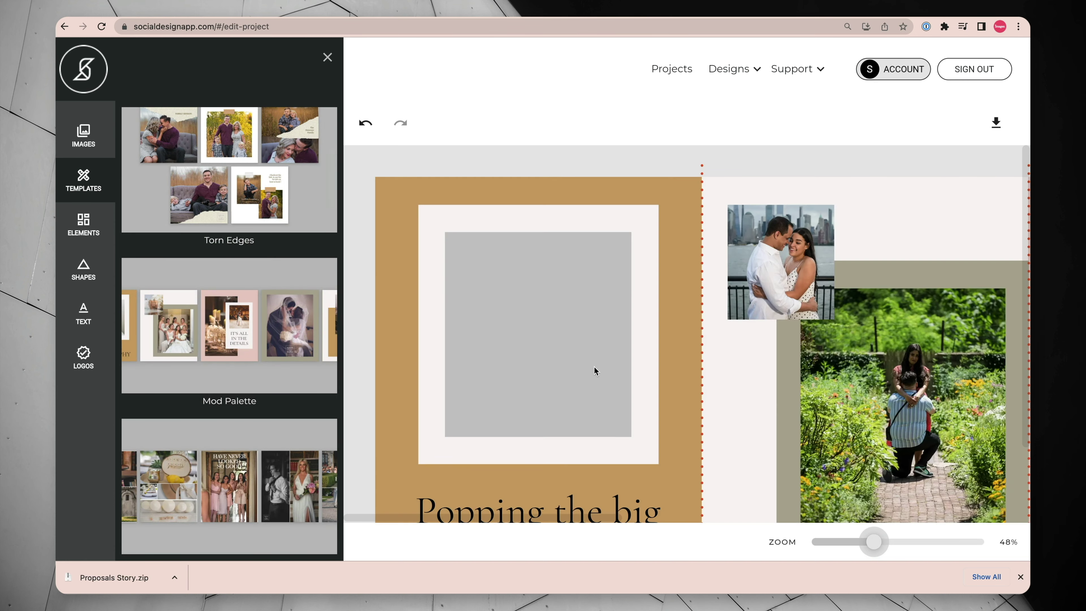
{"action": "scroll", "coordinate": [256, 385], "scroll_direction": "down", "scroll_amount": 9}
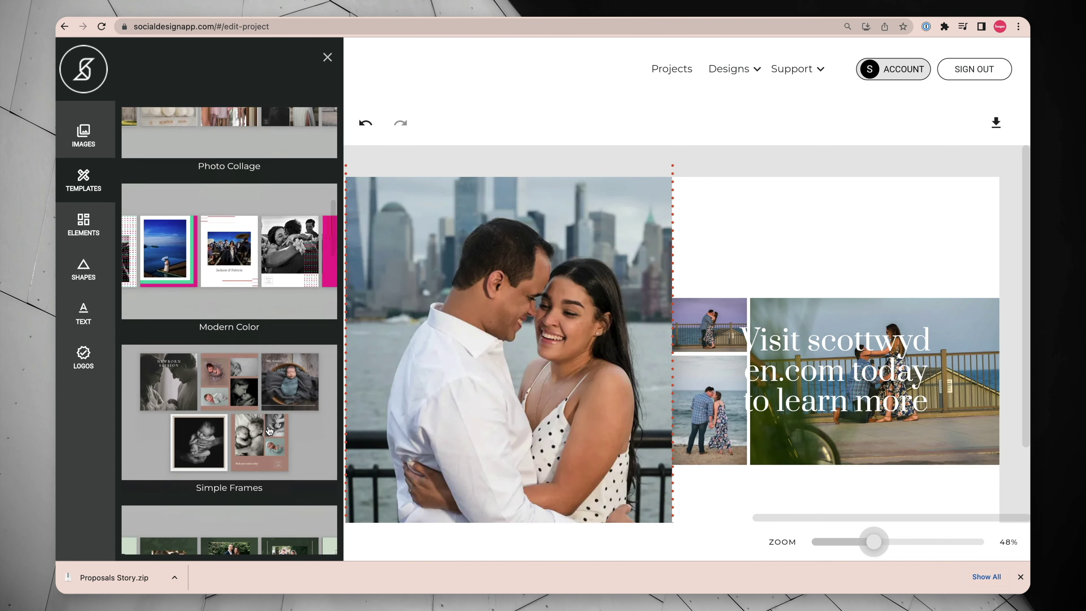
{"action": "left_click", "coordinate": [268, 423]}
{"action": "scroll", "coordinate": [268, 423], "scroll_direction": "down", "scroll_amount": 20}
{"action": "left_click", "coordinate": [257, 299]}
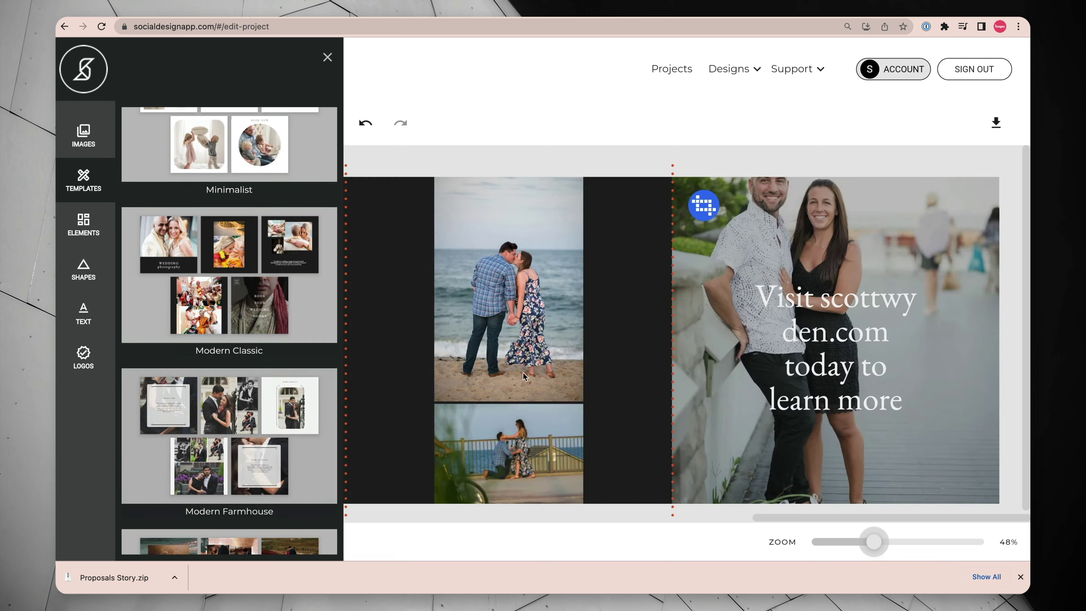
Try Painted Strokes and Sketched Plants, then settle on the Simple White template
{"action": "left_click", "coordinate": [645, 390]}
{"action": "scroll", "coordinate": [229, 385], "scroll_direction": "down", "scroll_amount": 5}
{"action": "left_click", "coordinate": [229, 334]}
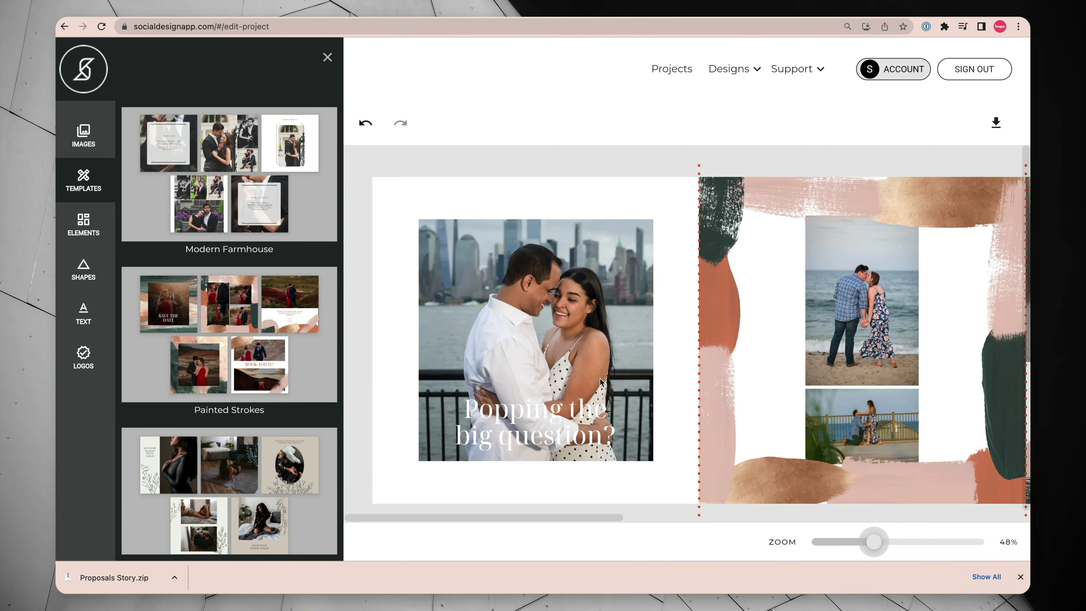
{"action": "scroll", "coordinate": [599, 378], "scroll_direction": "right", "scroll_amount": 5}
{"action": "scroll", "coordinate": [600, 378], "scroll_direction": "left", "scroll_amount": 8}
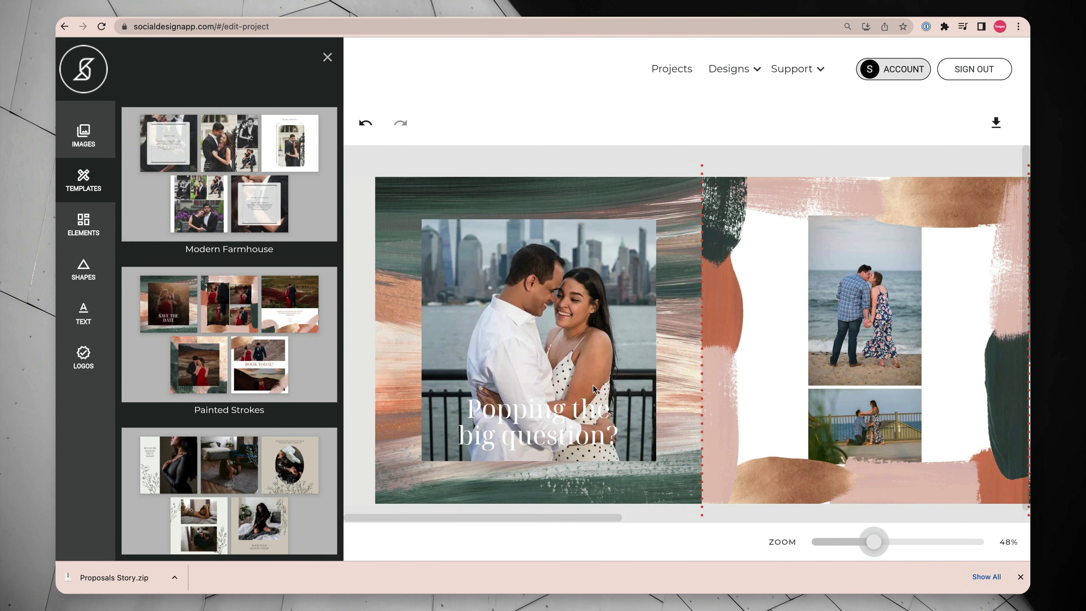
{"action": "scroll", "coordinate": [558, 415], "scroll_direction": "right", "scroll_amount": 10}
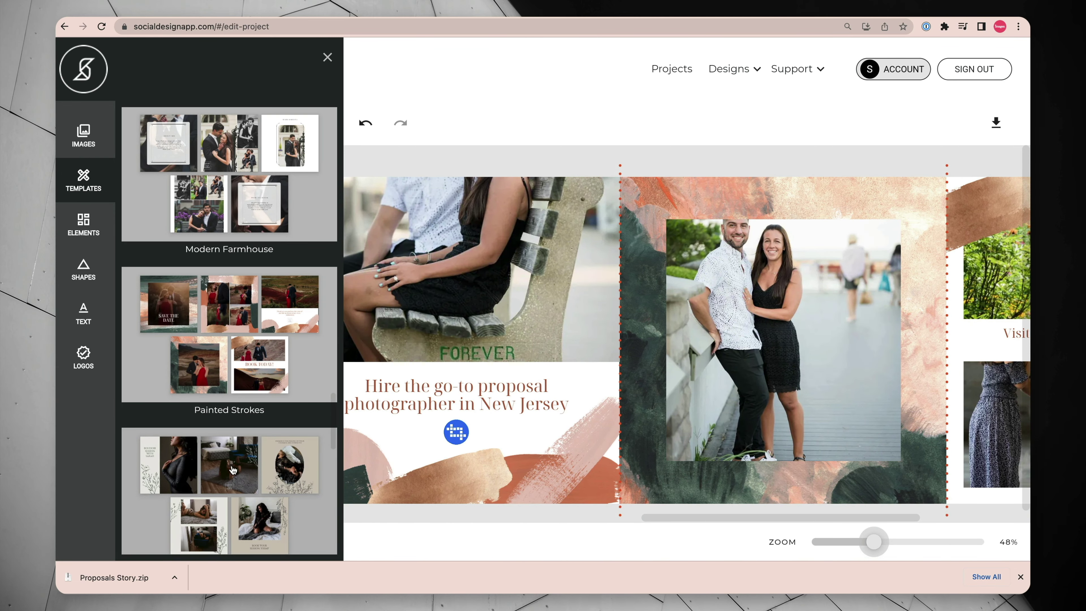
{"action": "scroll", "coordinate": [230, 428], "scroll_direction": "down", "scroll_amount": 2}
{"action": "left_click", "coordinate": [238, 445]}
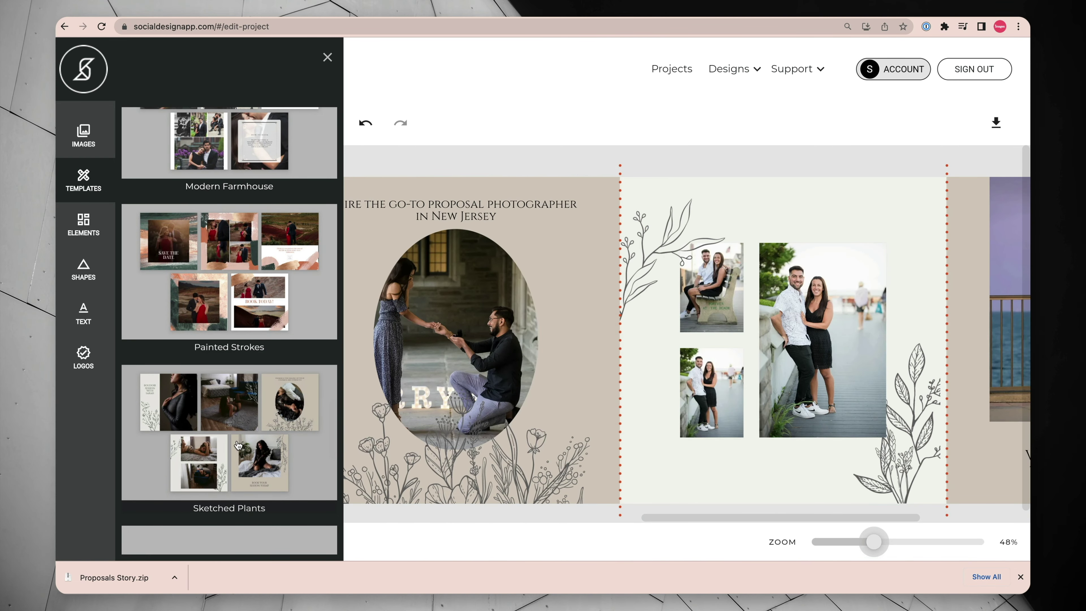
{"action": "scroll", "coordinate": [238, 444], "scroll_direction": "down", "scroll_amount": 5}
{"action": "left_click", "coordinate": [242, 404]}
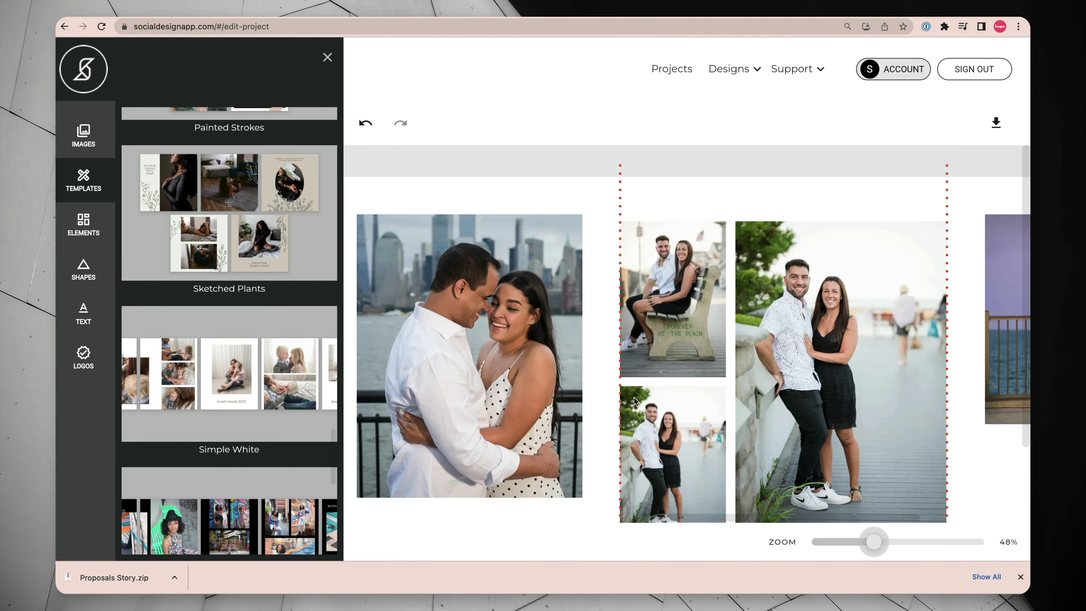
{"action": "scroll", "coordinate": [634, 401], "scroll_direction": "left", "scroll_amount": 10}
Set the 'Popping the big question?' title to size 120 and move it up slightly
{"action": "left_click", "coordinate": [472, 243]}
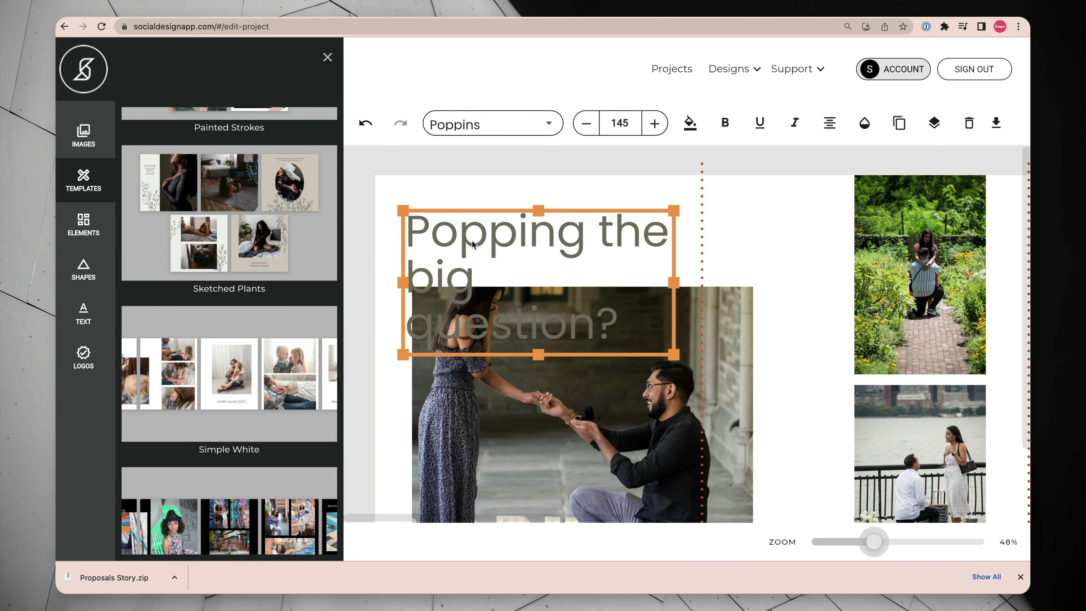
{"action": "double_click", "coordinate": [624, 126]}
{"action": "type", "text": "120"}
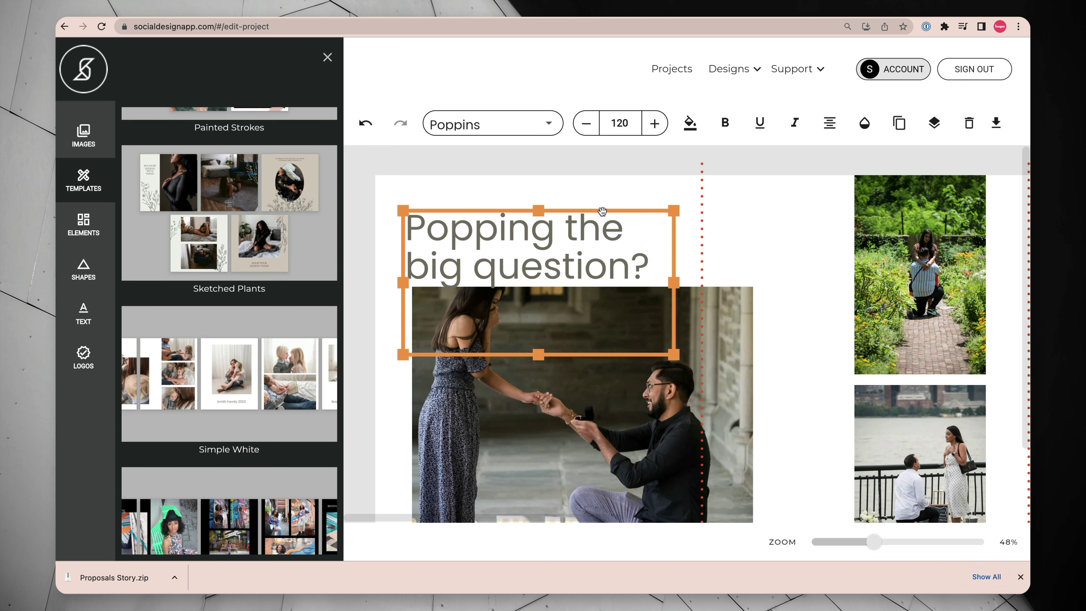
{"action": "left_click_drag", "start_coordinate": [602, 211], "coordinate": [602, 198]}
{"action": "left_click", "coordinate": [801, 231]}
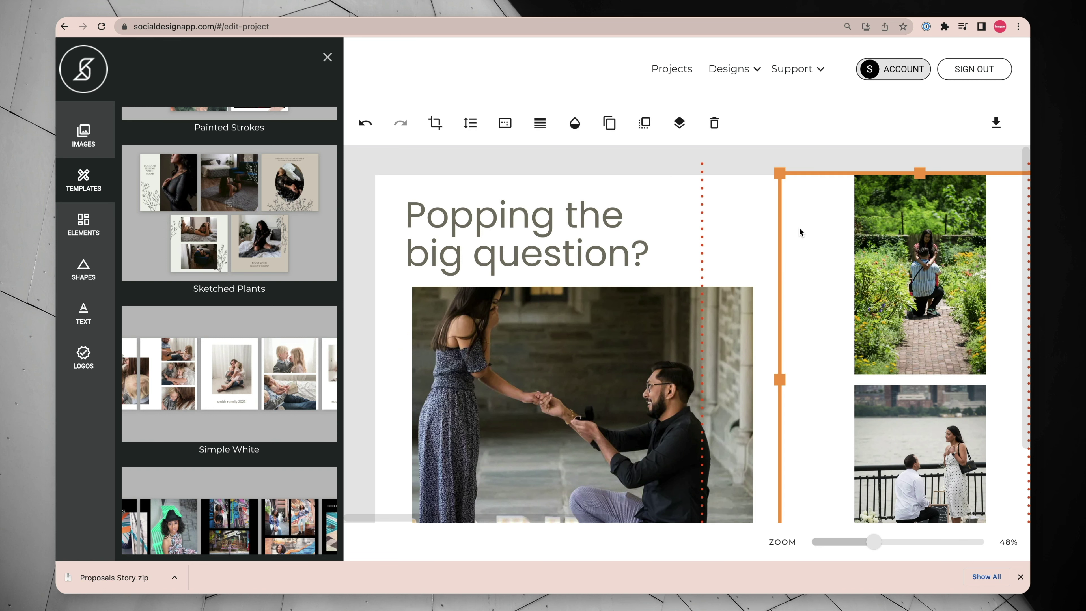
Shift the kneeling-proposal photo down inside its frame
{"action": "left_click", "coordinate": [626, 375]}
{"action": "left_click_drag", "start_coordinate": [611, 387], "coordinate": [606, 403]}
{"action": "left_click", "coordinate": [790, 360]}
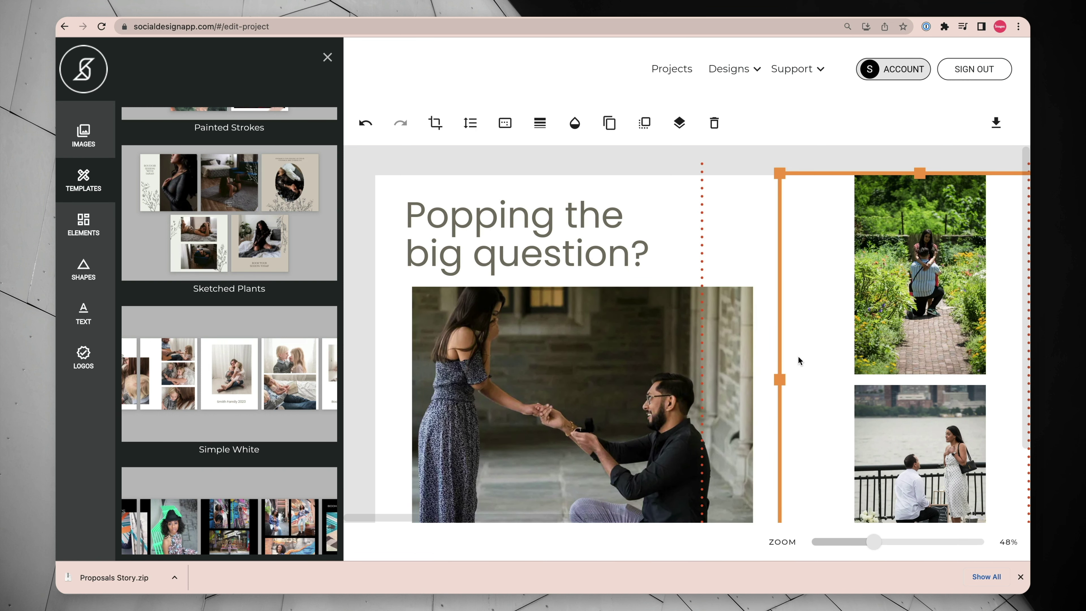
{"action": "scroll", "coordinate": [795, 368], "scroll_direction": "right", "scroll_amount": 5}
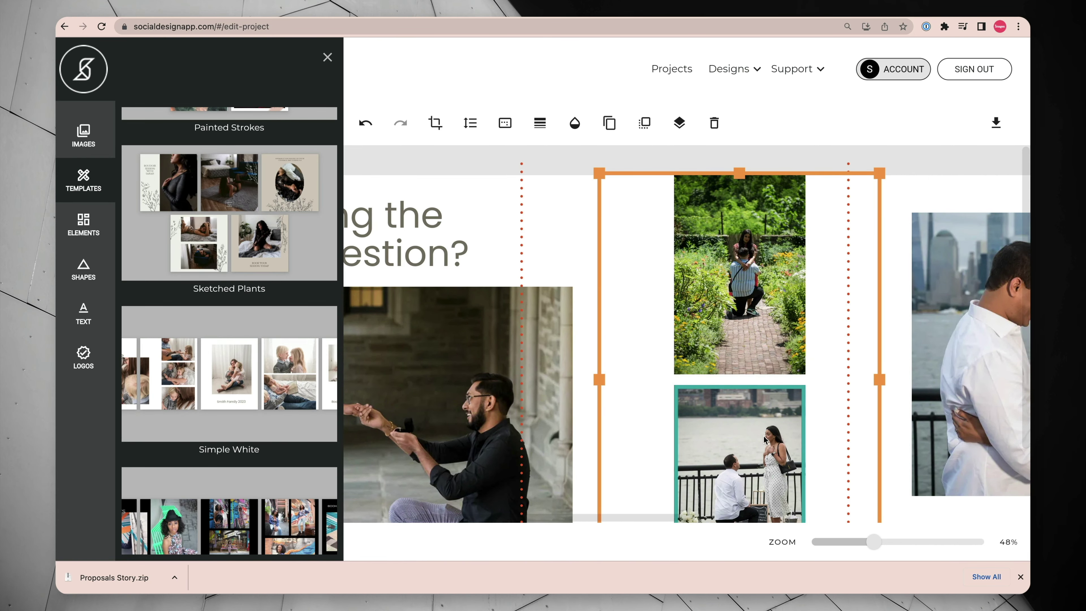
Place the uploaded garden photo in the lower frame and the railing proposal photo in the upper frame
{"action": "scroll", "coordinate": [684, 299], "scroll_direction": "down", "scroll_amount": 1}
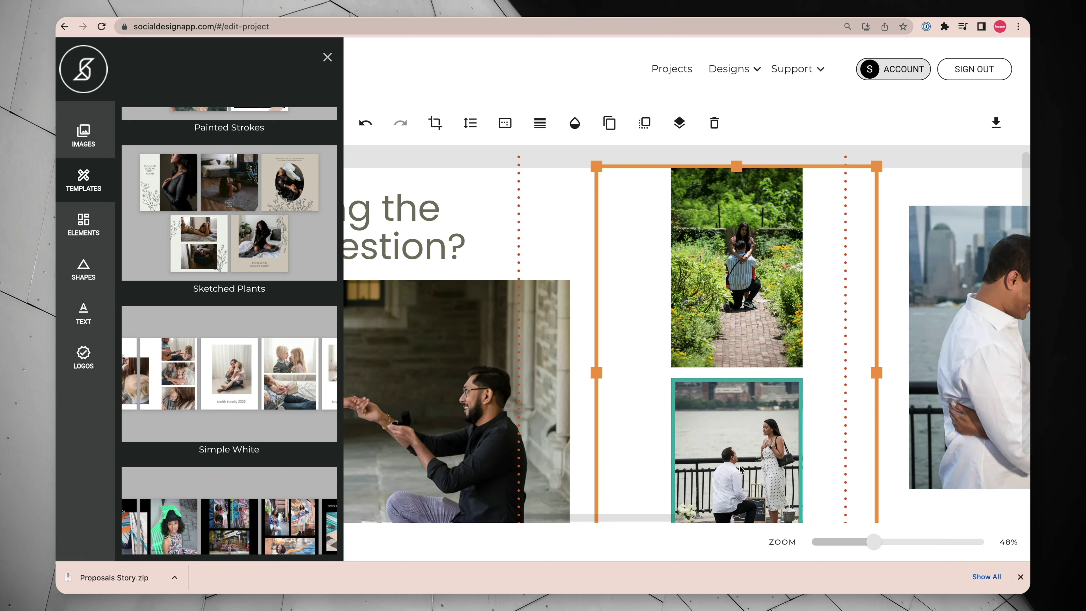
{"action": "scroll", "coordinate": [741, 469], "scroll_direction": "down", "scroll_amount": 1}
{"action": "left_click", "coordinate": [720, 426]}
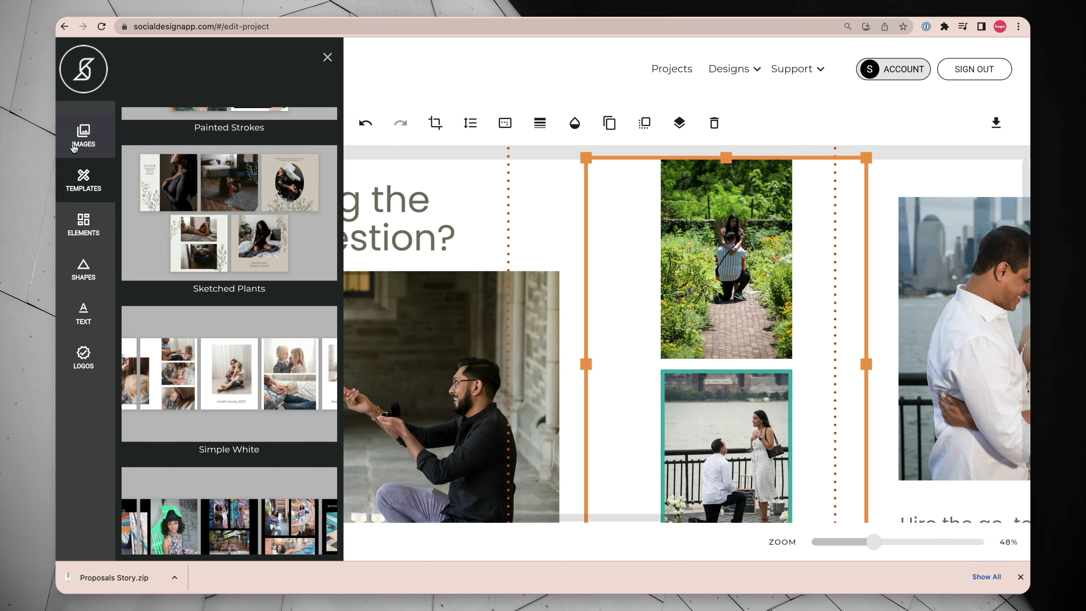
{"action": "left_click_drag", "start_coordinate": [314, 143], "coordinate": [704, 458]}
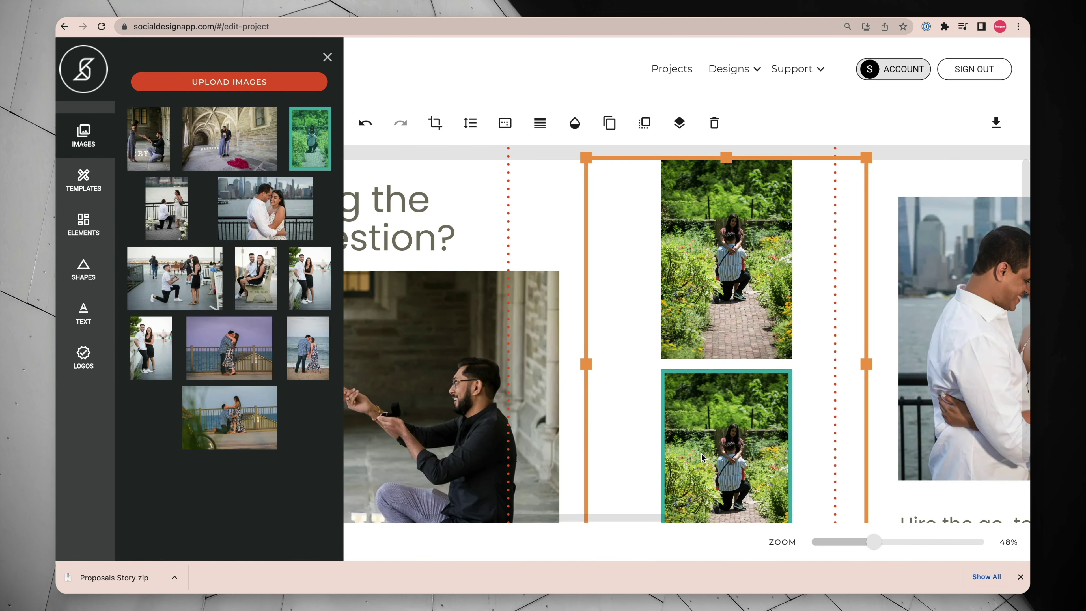
{"action": "left_click", "coordinate": [168, 209]}
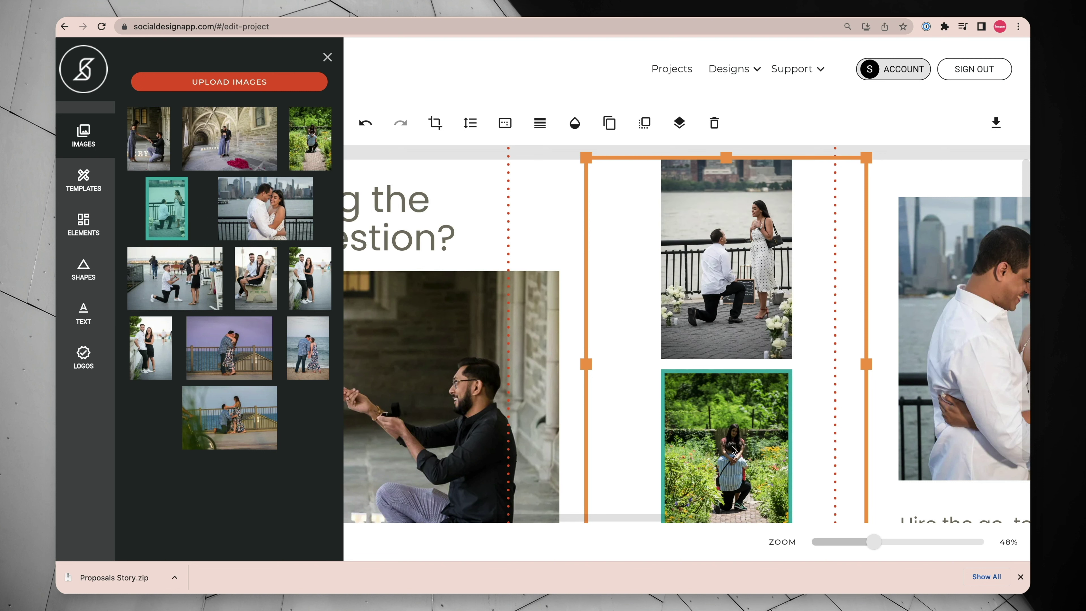
{"action": "scroll", "coordinate": [912, 411], "scroll_direction": "right", "scroll_amount": 5}
{"action": "scroll", "coordinate": [913, 411], "scroll_direction": "right", "scroll_amount": 8}
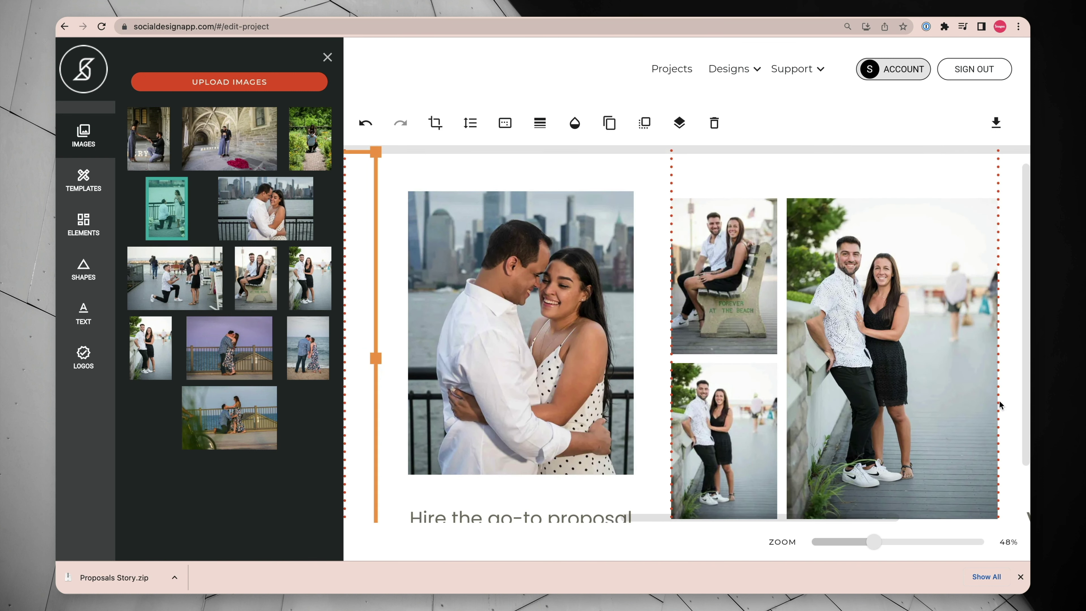
{"action": "scroll", "coordinate": [913, 410], "scroll_direction": "down", "scroll_amount": 2}
Move the New Jersey headline up under the photo
{"action": "left_click", "coordinate": [1019, 577]}
{"action": "left_click", "coordinate": [586, 471]}
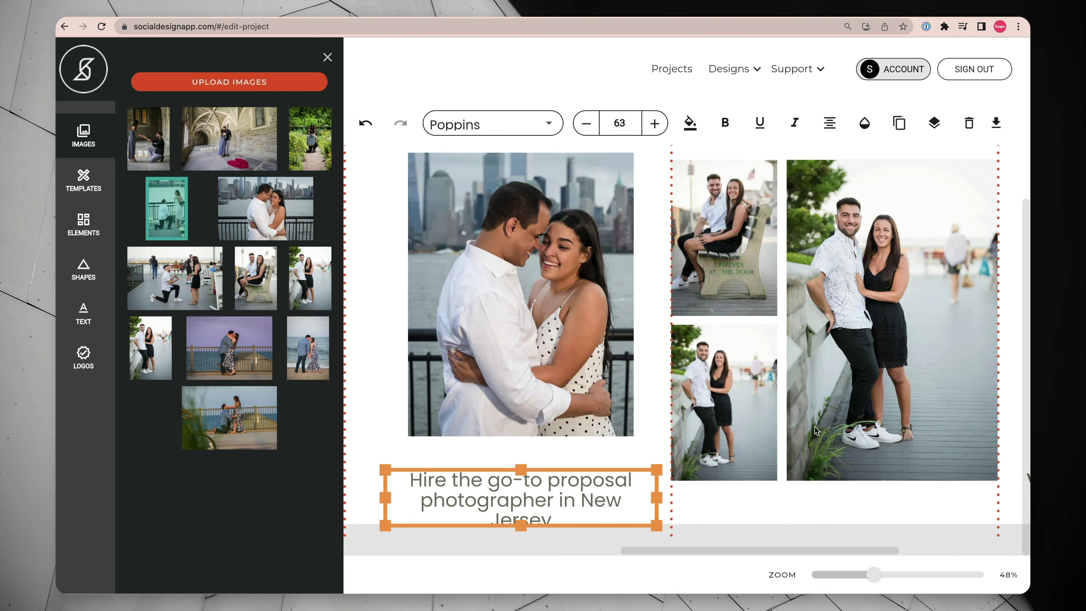
{"action": "left_click_drag", "start_coordinate": [586, 466], "coordinate": [586, 448]}
Add the beach-railing proposal photo to the collage's bottom-left slot
{"action": "left_click", "coordinate": [718, 500]}
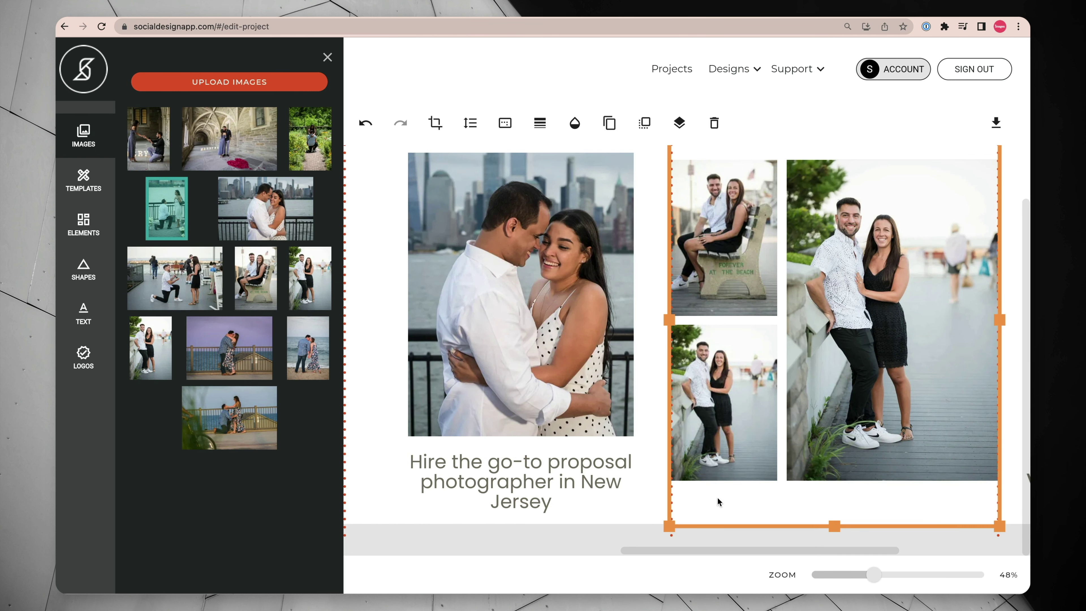
{"action": "scroll", "coordinate": [849, 482], "scroll_direction": "right", "scroll_amount": 4}
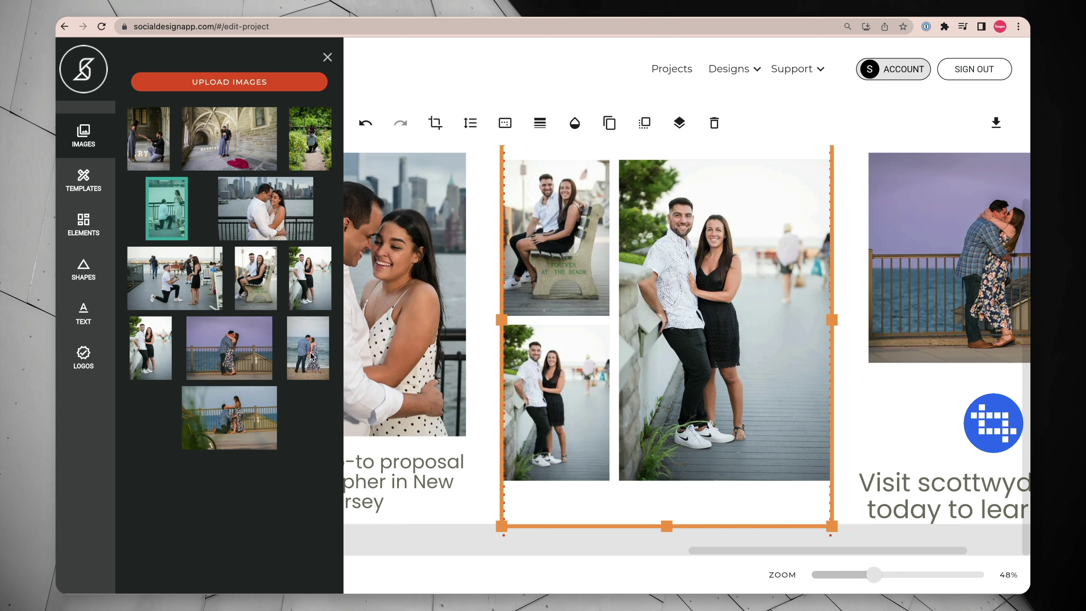
{"action": "left_click_drag", "start_coordinate": [207, 423], "coordinate": [650, 350]}
{"action": "left_click_drag", "start_coordinate": [616, 248], "coordinate": [762, 330]}
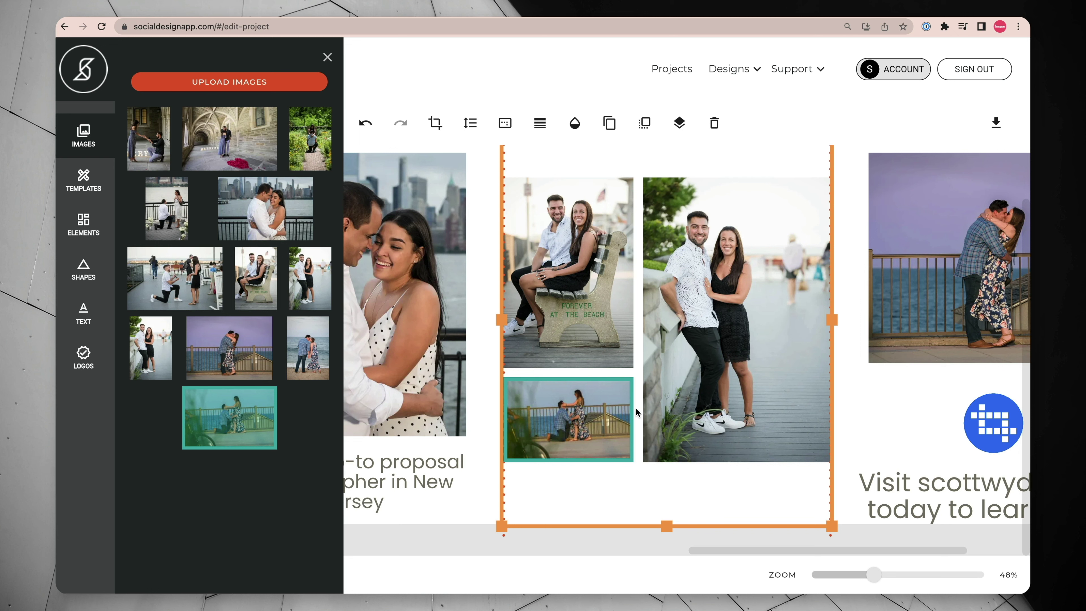
{"action": "scroll", "coordinate": [634, 415], "scroll_direction": "right", "scroll_amount": 5}
{"action": "scroll", "coordinate": [633, 415], "scroll_direction": "left", "scroll_amount": 1}
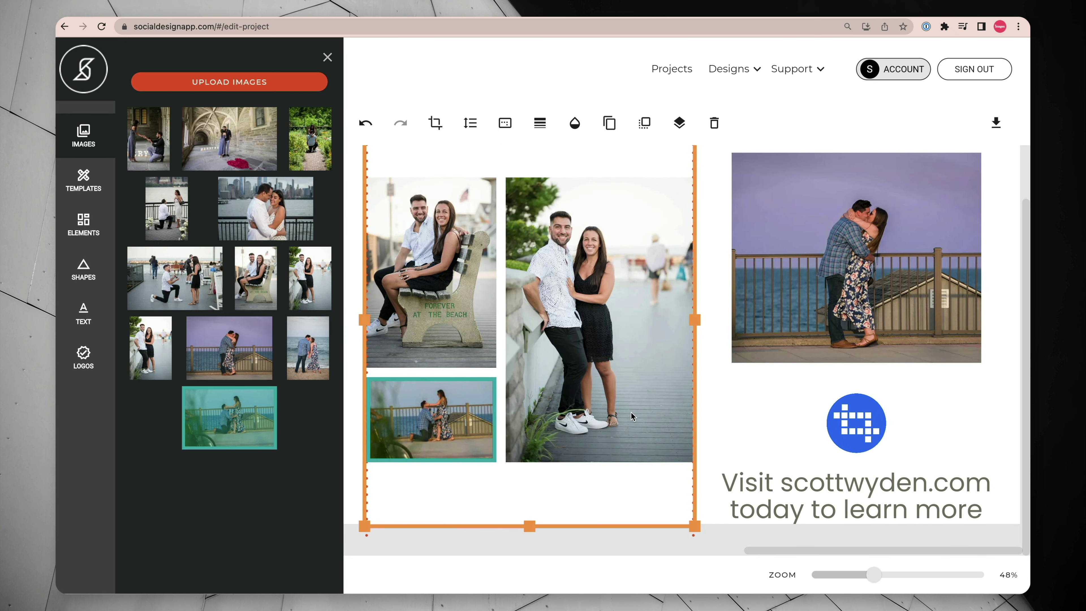
Raise the scottwyden.com call-to-action text and the blue logo closer to the photo
{"action": "left_click", "coordinate": [847, 484]}
{"action": "scroll", "coordinate": [848, 483], "scroll_direction": "left", "scroll_amount": 1}
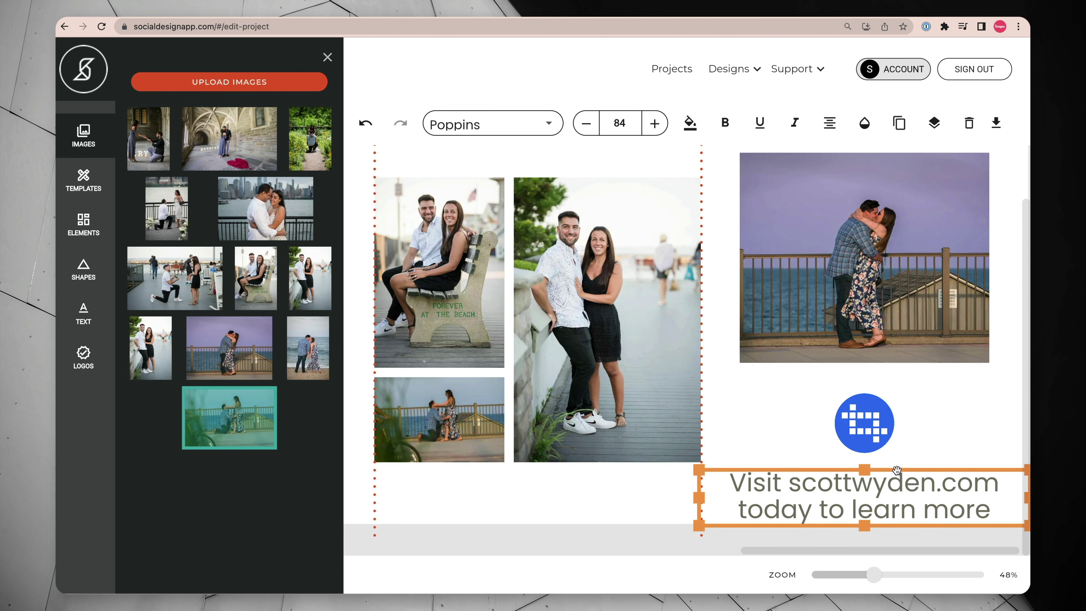
{"action": "left_click_drag", "start_coordinate": [896, 470], "coordinate": [897, 455]}
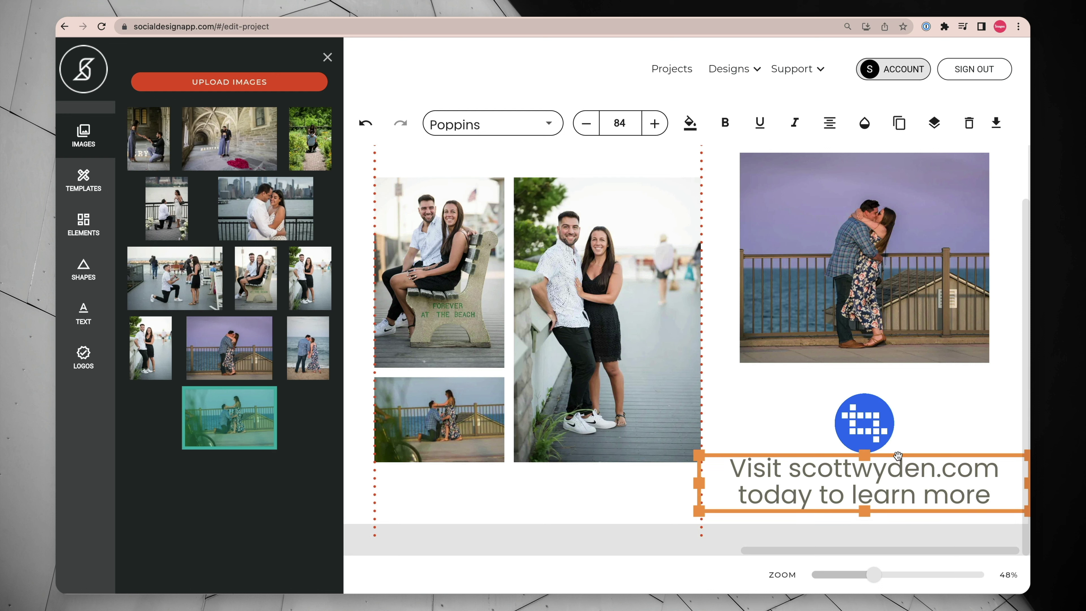
{"action": "left_click", "coordinate": [875, 412]}
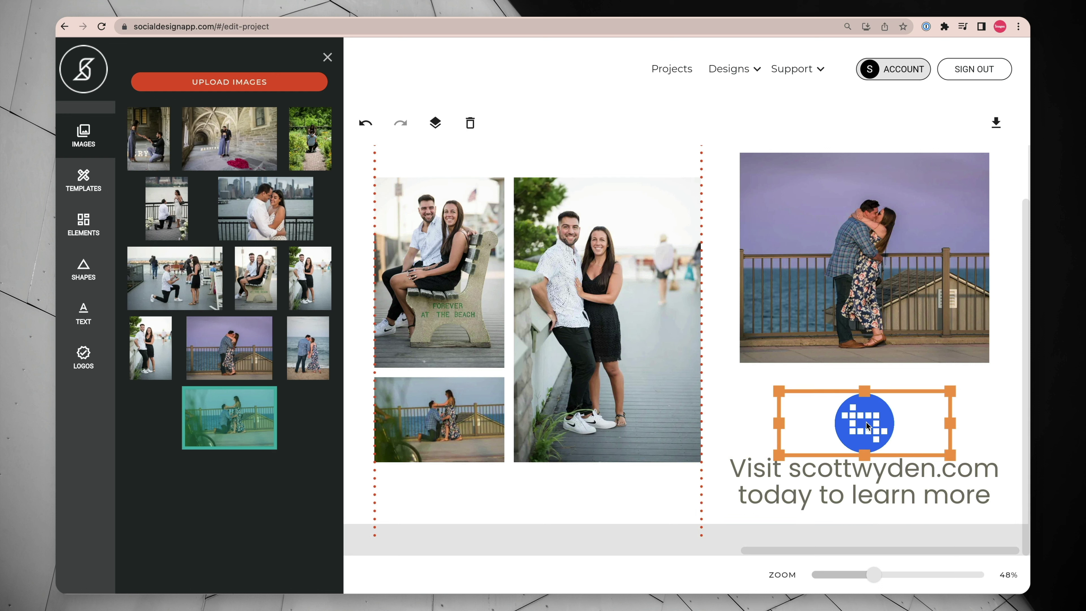
{"action": "left_click_drag", "start_coordinate": [897, 390], "coordinate": [898, 373]}
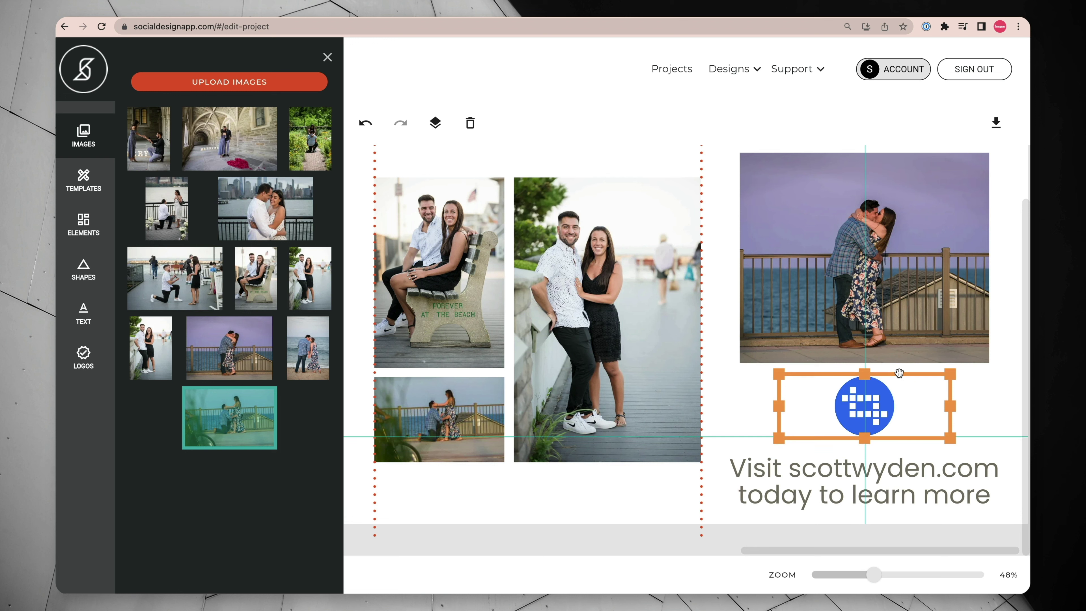
{"action": "left_click", "coordinate": [895, 452]}
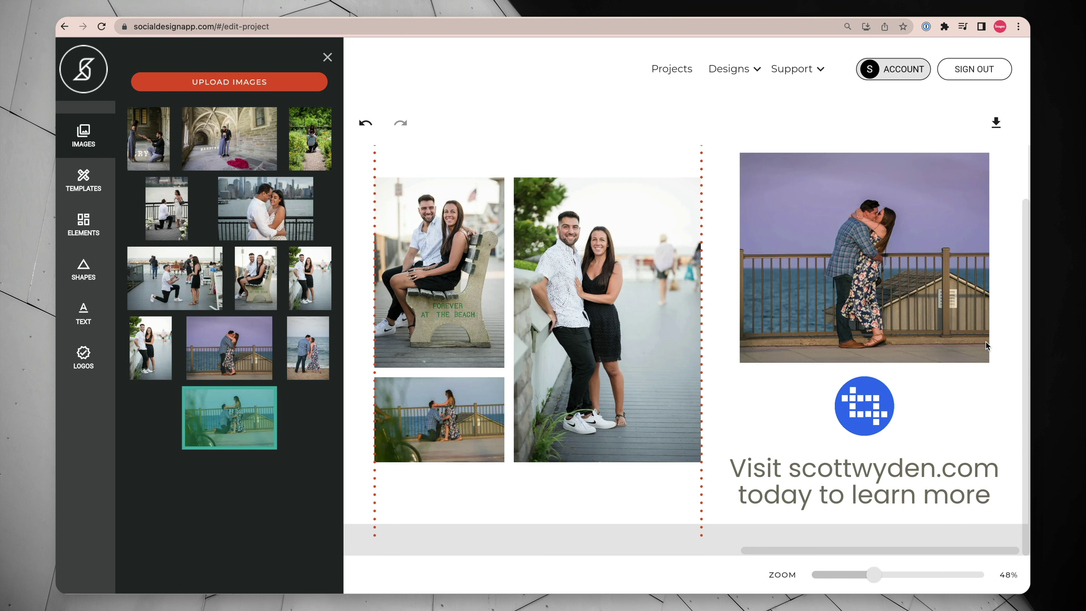
{"action": "scroll", "coordinate": [847, 354], "scroll_direction": "left", "scroll_amount": 10}
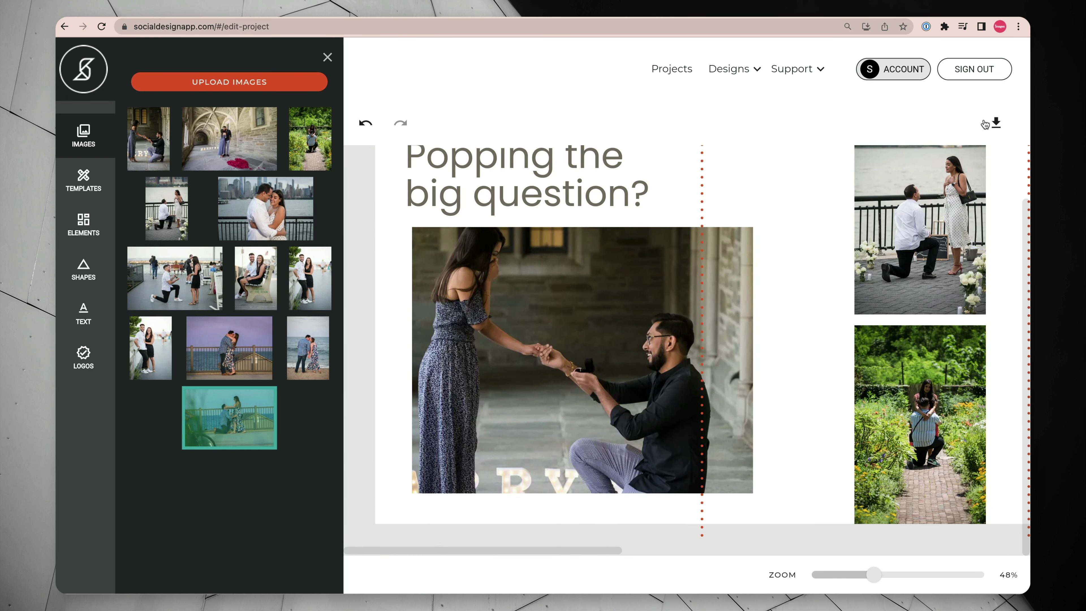
Download all five carousel panels as Proposals Carousel.zip
{"action": "left_click", "coordinate": [998, 122]}
{"action": "left_click", "coordinate": [936, 157]}
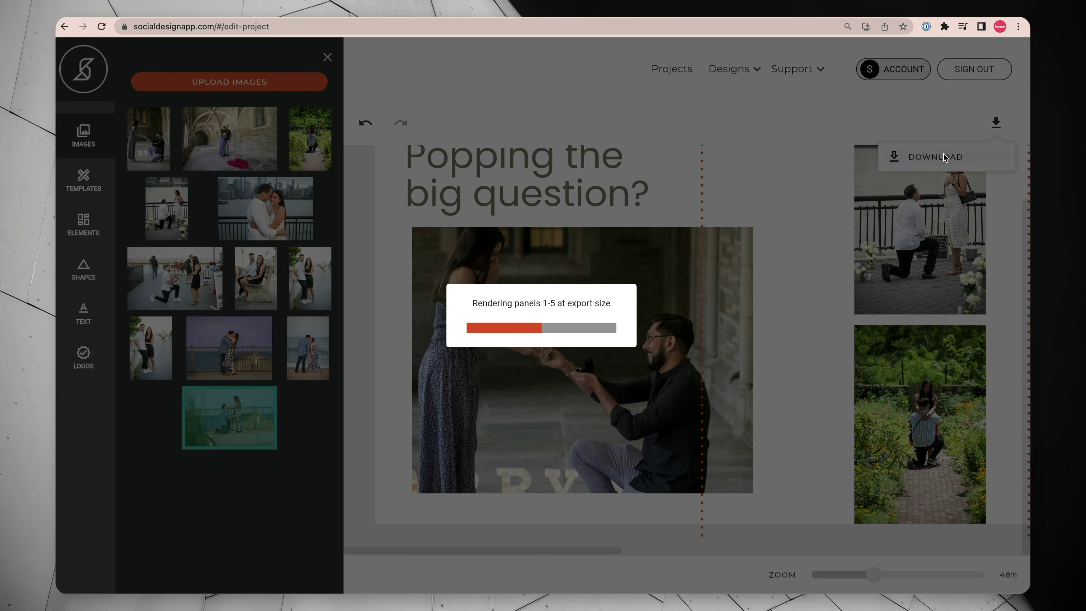